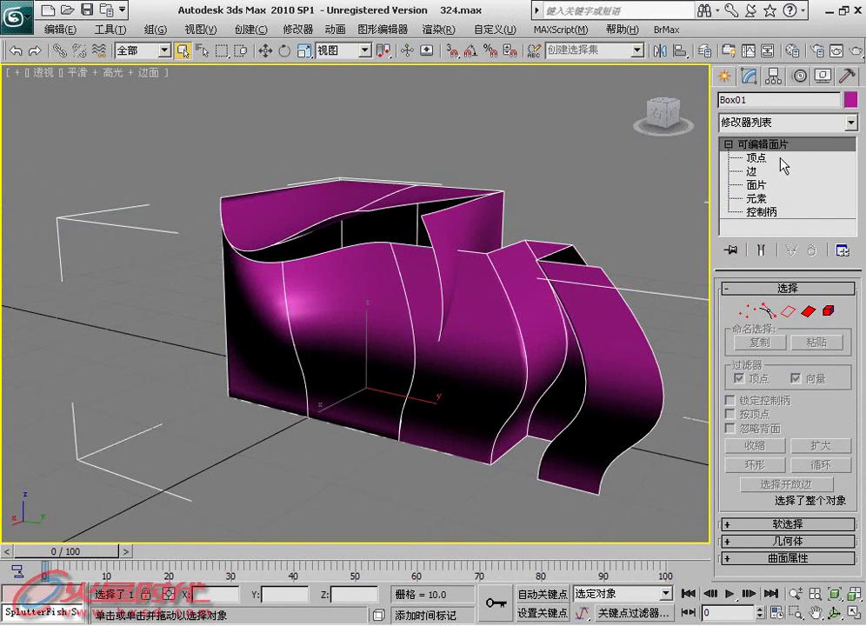
Cycle Box01 through the Edge, Handle and Vertex sub-object levels, then back to Patch
click(764, 185)
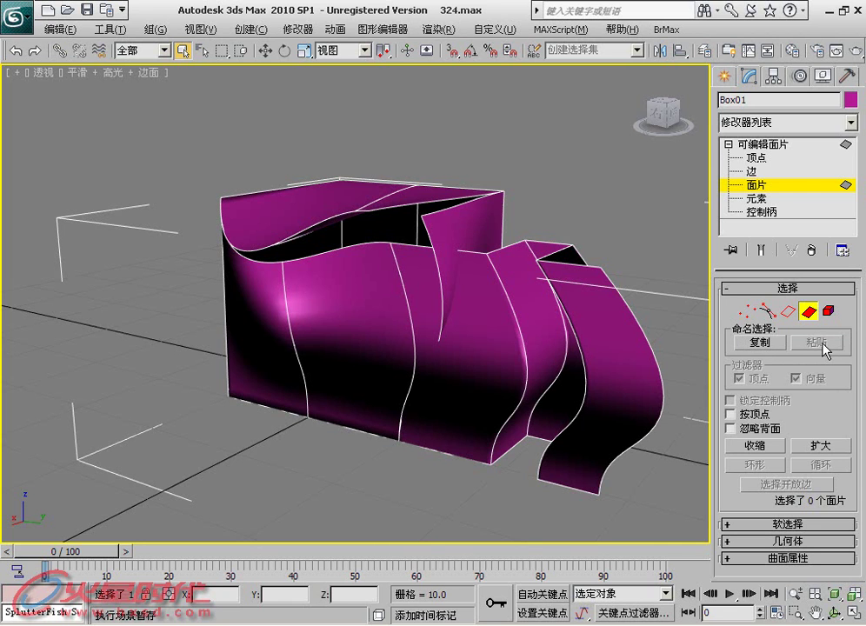
click(789, 312)
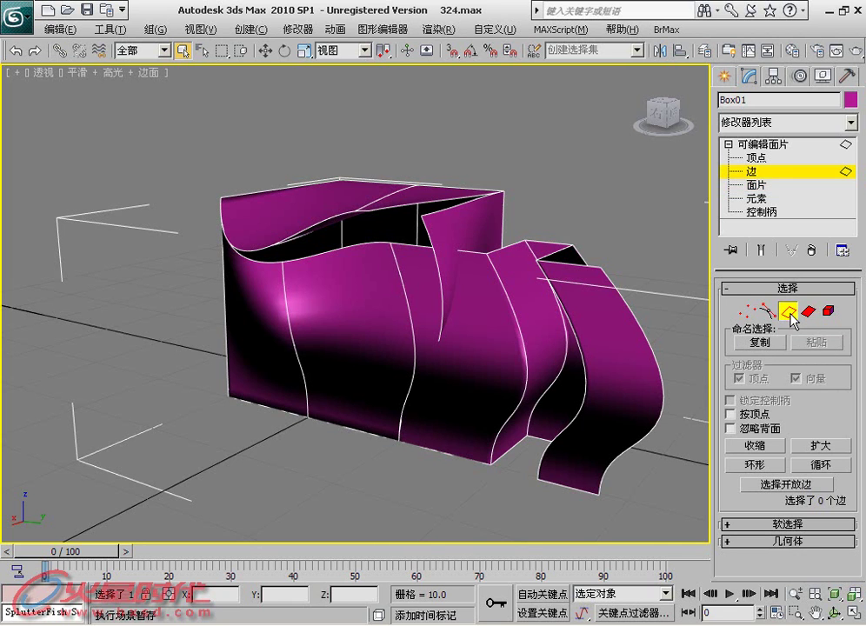
click(769, 316)
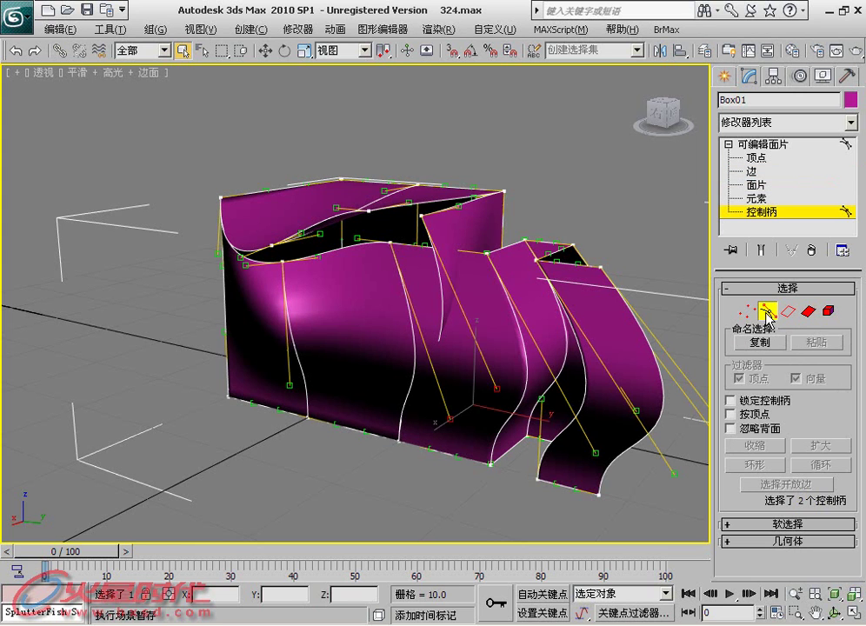
click(746, 314)
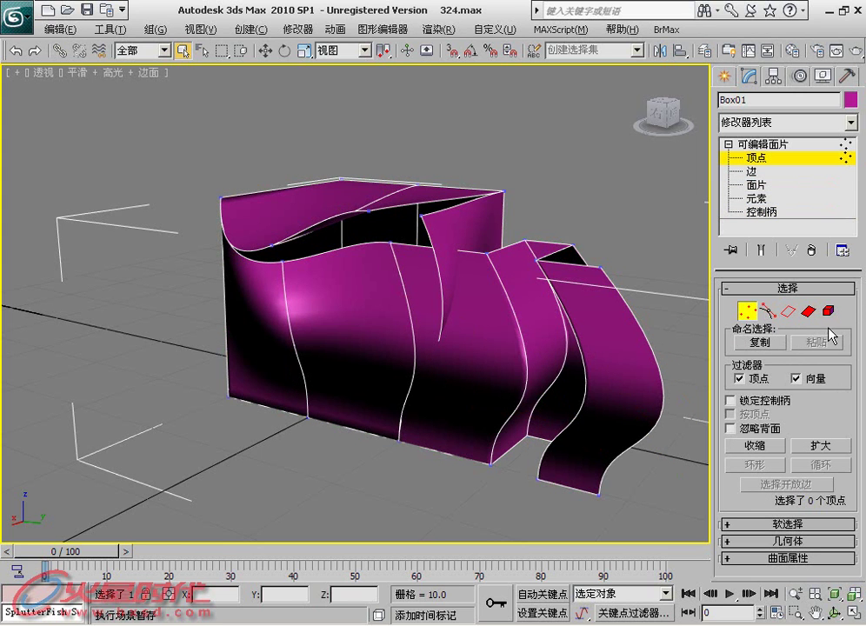
key(3)
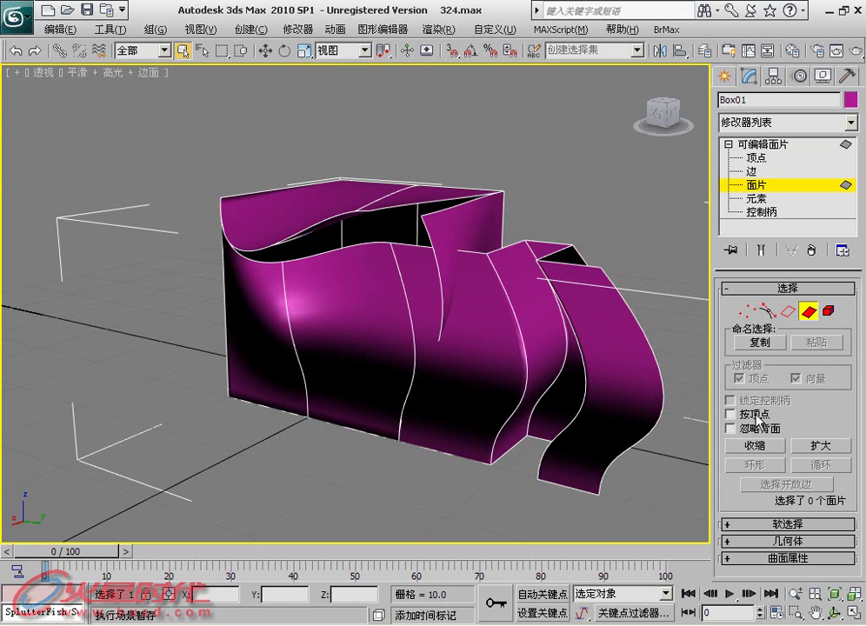
Pick several front patches of Box01 one by one, then clear the selection
click(322, 340)
click(458, 369)
click(543, 342)
click(563, 323)
click(527, 301)
click(419, 340)
click(367, 336)
click(429, 367)
click(391, 328)
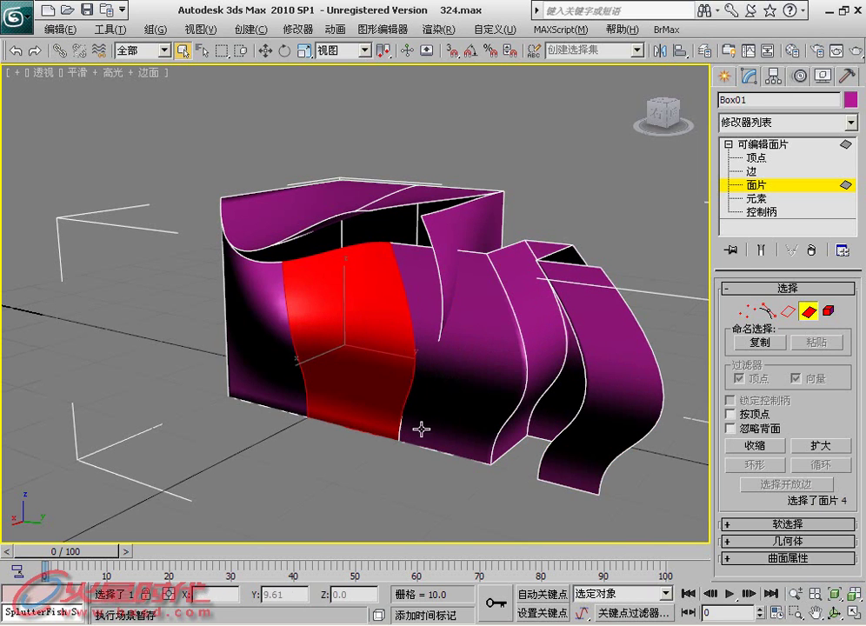
click(493, 476)
Enable By Vertex, select the two patches sharing a vertex, then deselect them
click(739, 415)
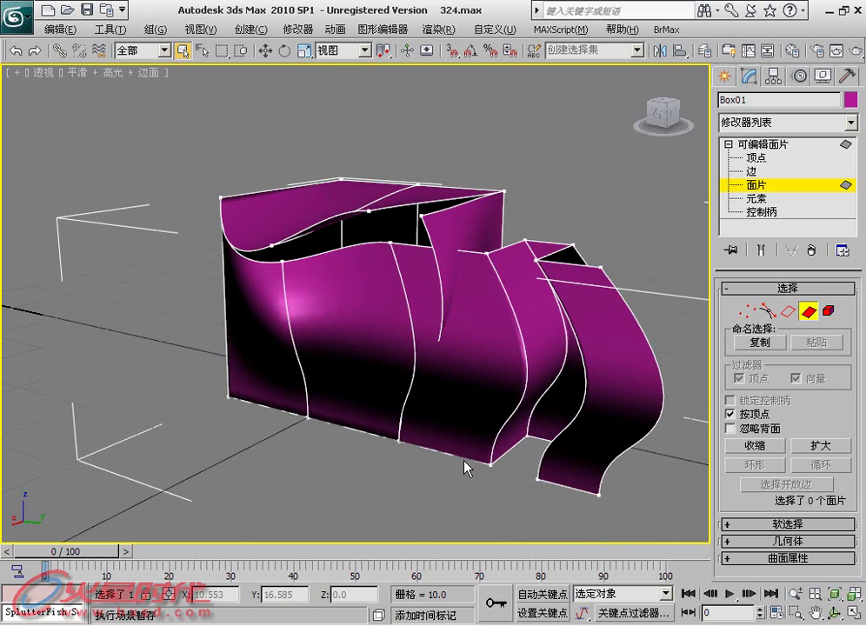
click(488, 253)
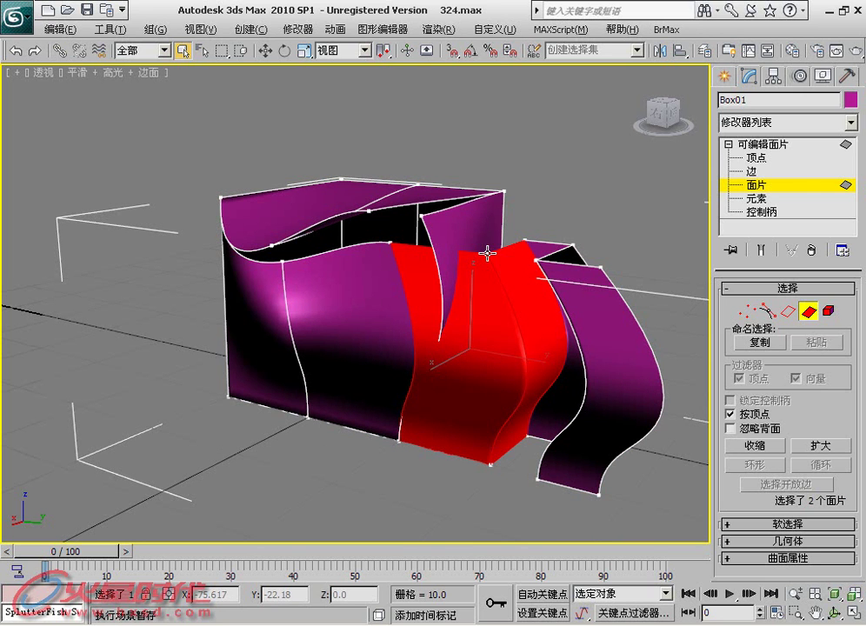
click(686, 391)
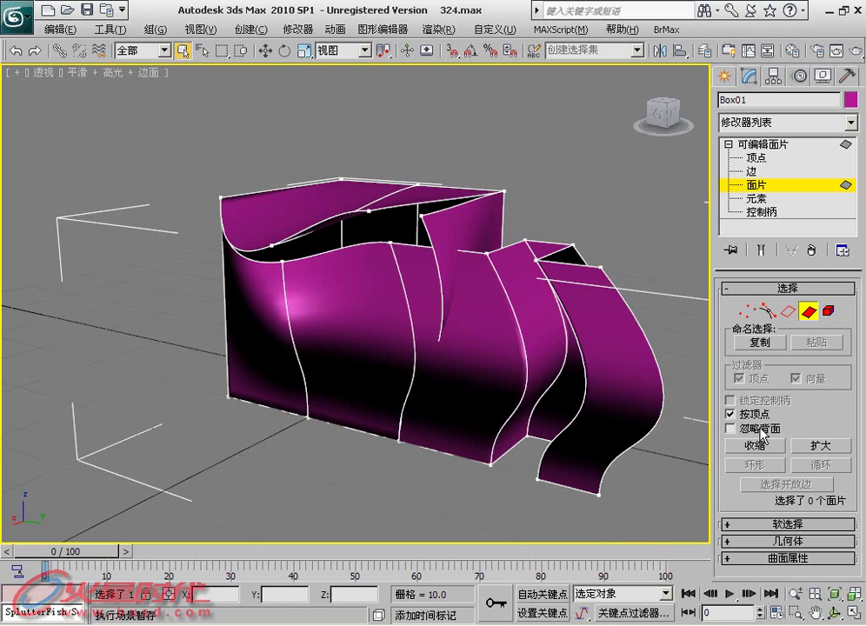
Enable Ignore Backfacing, region-select four front patches, then clear the selection
click(730, 428)
drag(334, 470, 435, 372)
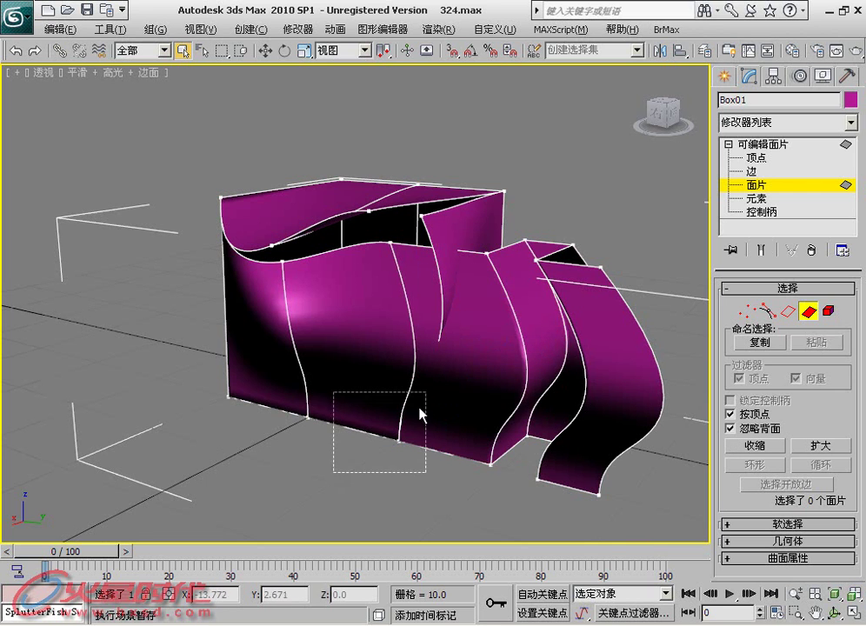
alt+middle_drag(416, 493, 402, 369)
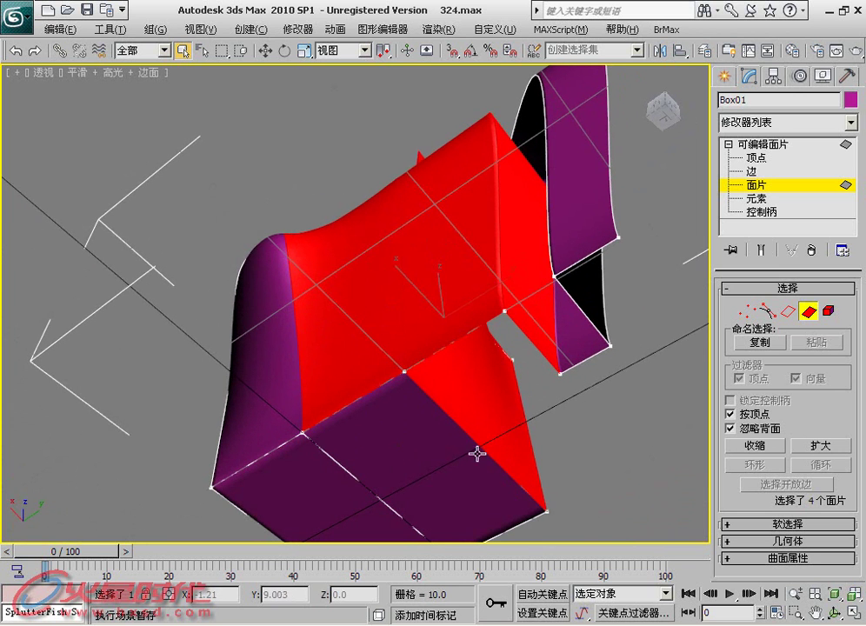
middle_drag(390, 441, 375, 423)
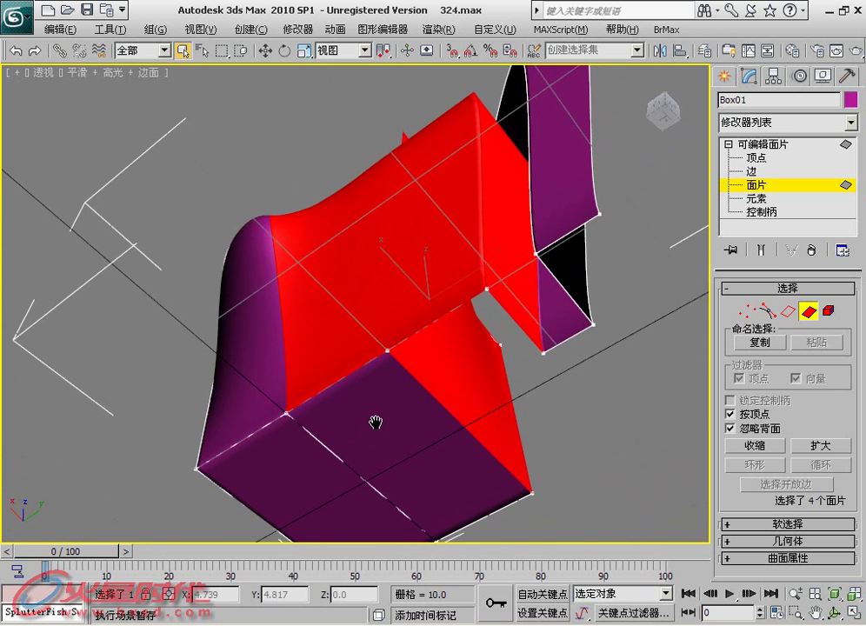
click(777, 447)
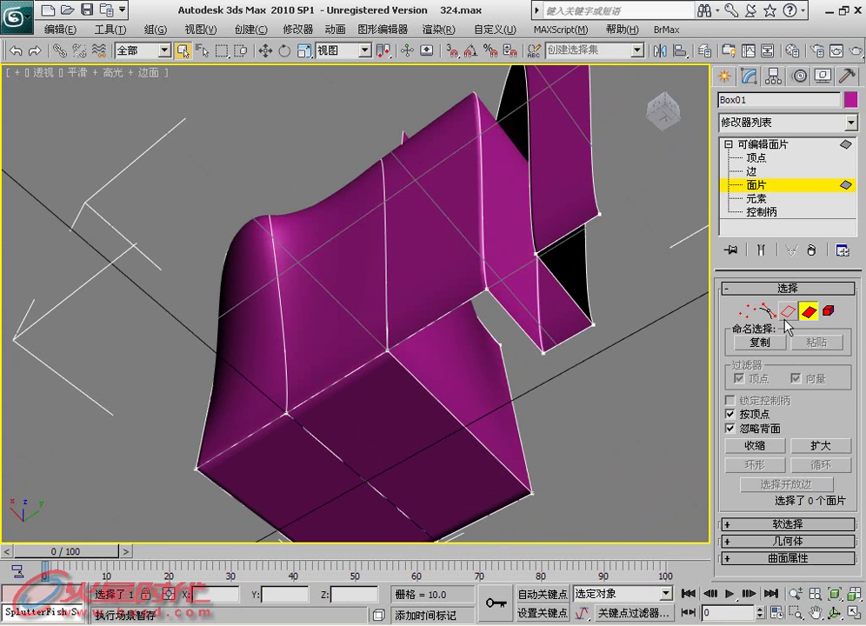
Select the bottom front patch and Shrink the selection to nothing
click(765, 309)
click(745, 312)
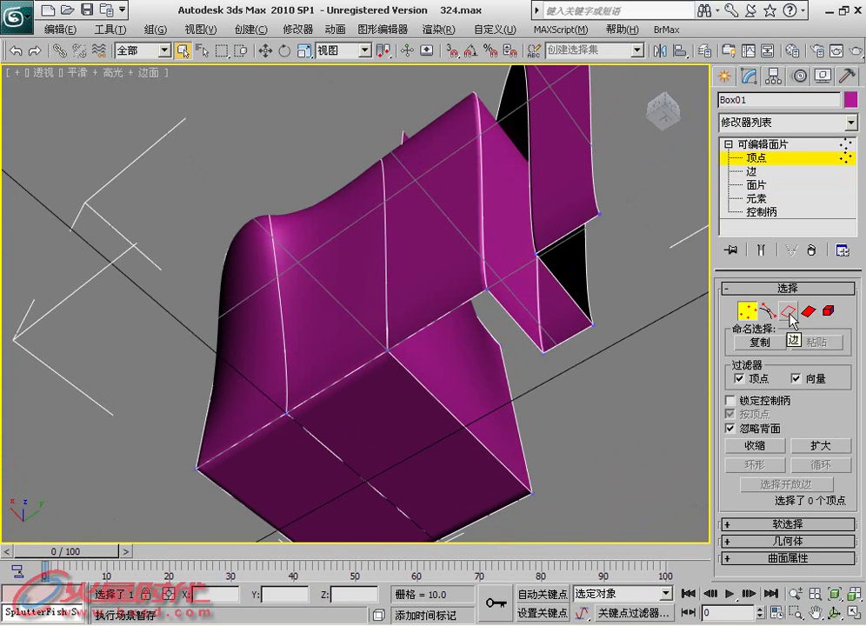
click(765, 309)
click(808, 310)
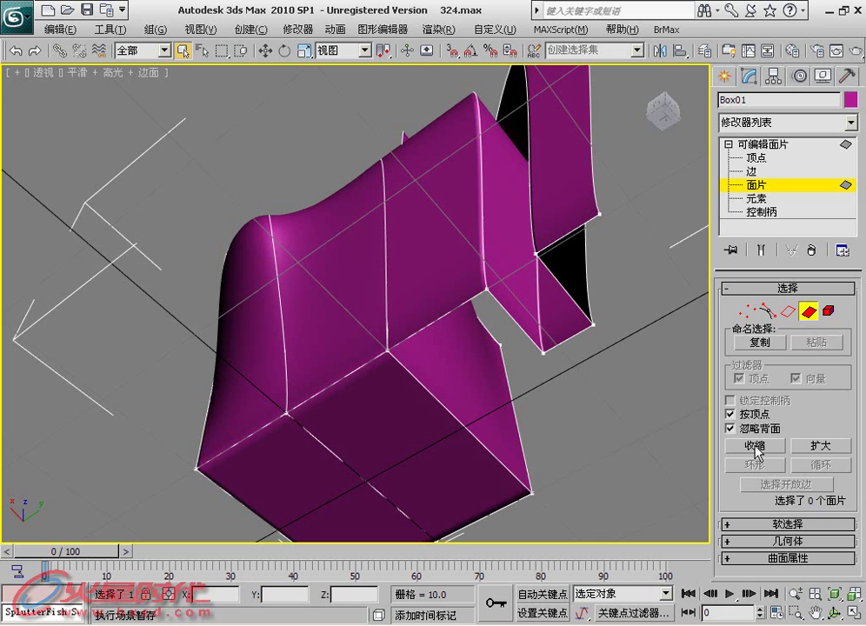
click(429, 440)
click(768, 445)
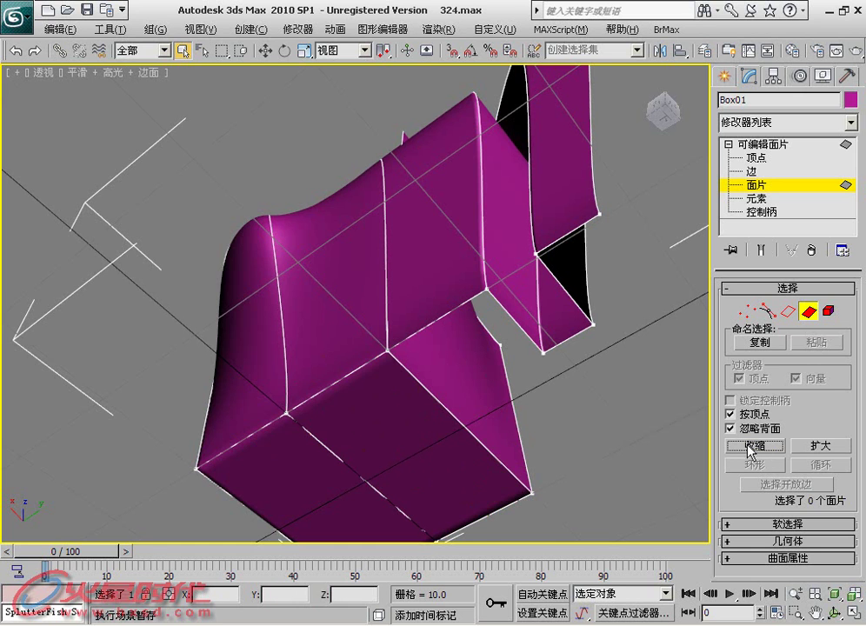
Select a front patch, Grow the selection to 15 patches, then clear it
click(373, 449)
click(820, 446)
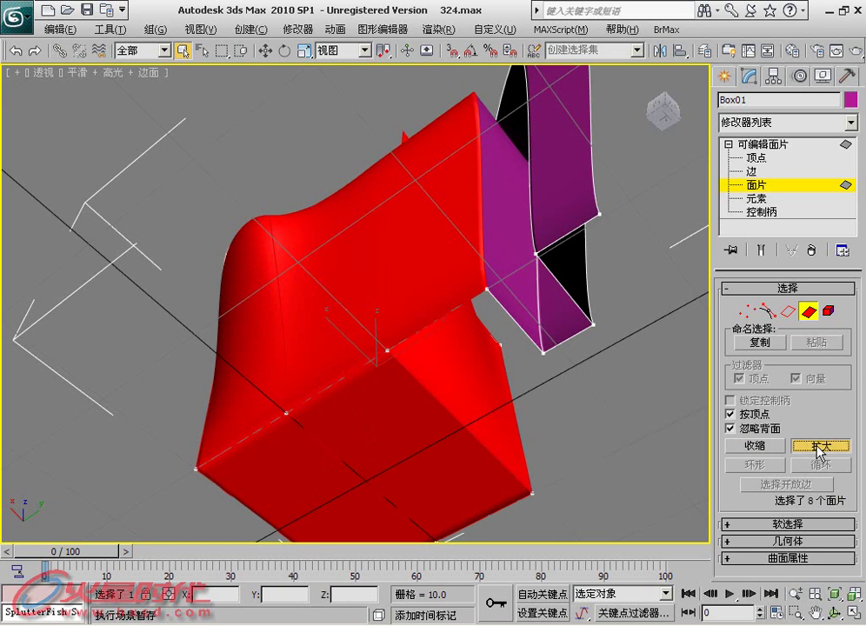
click(819, 446)
click(819, 446)
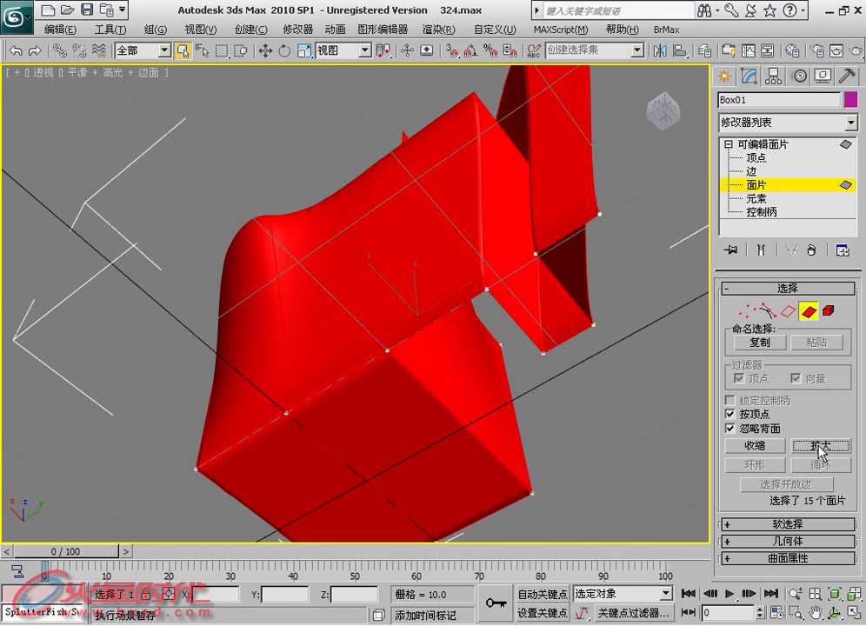
click(546, 396)
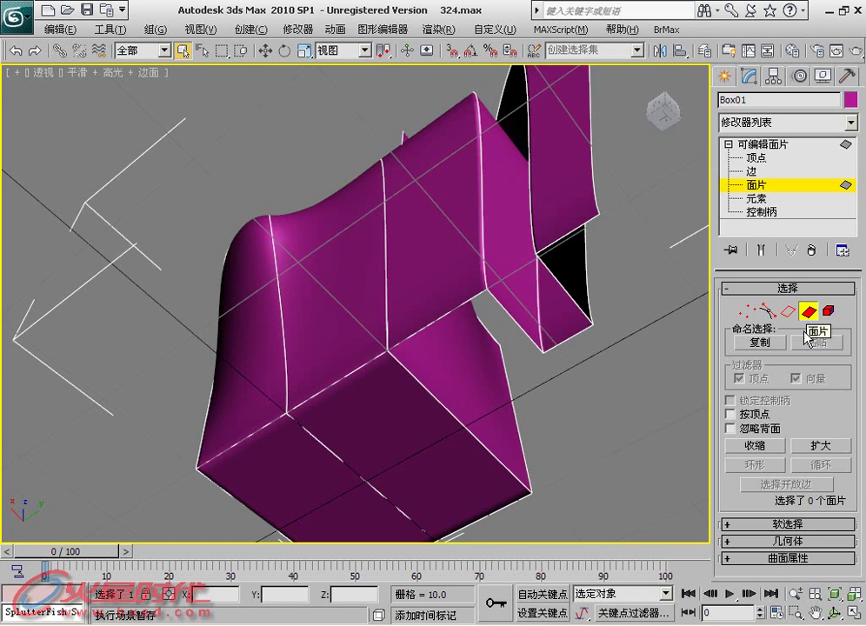
Turn on Use Soft Selection and select the box's bottom patch
click(788, 523)
scroll(743, 392, down, 5)
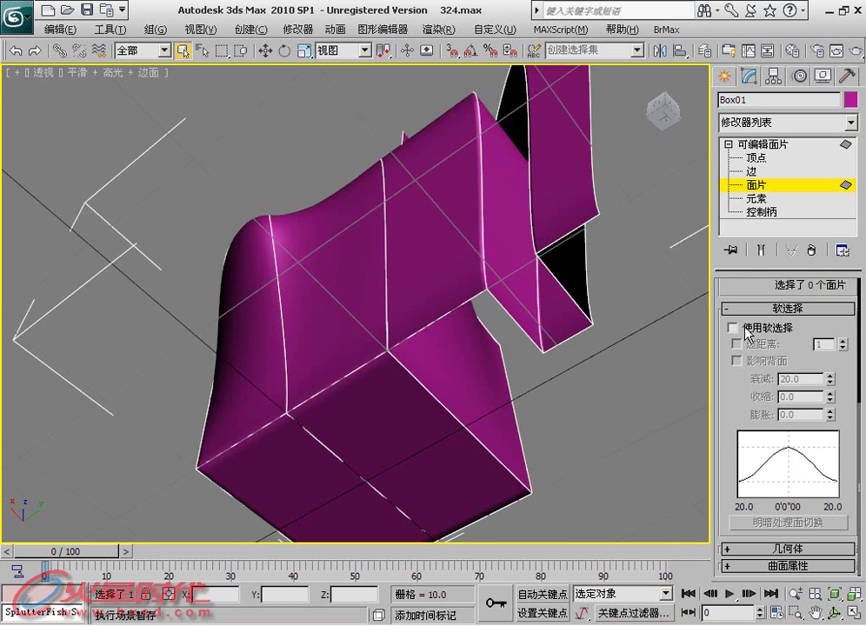
click(763, 330)
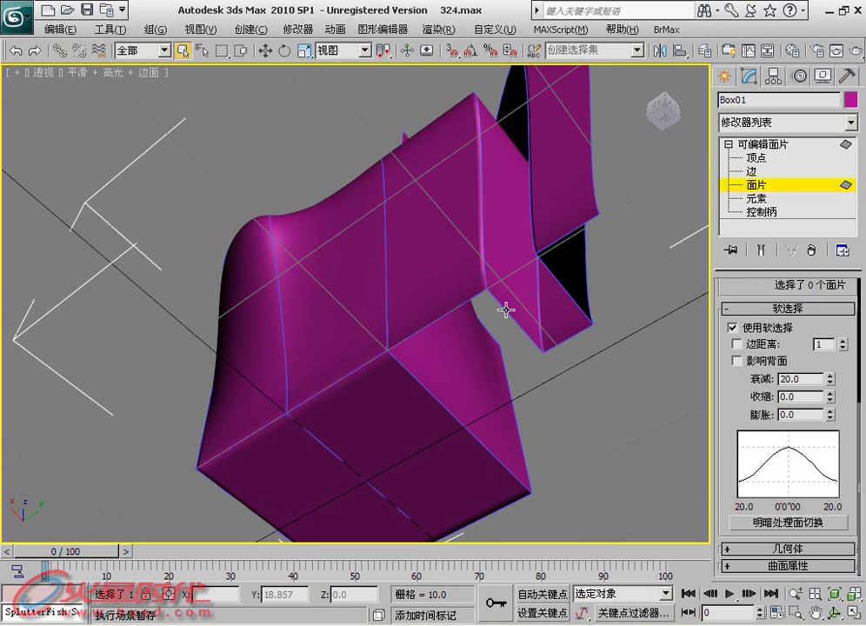
click(358, 416)
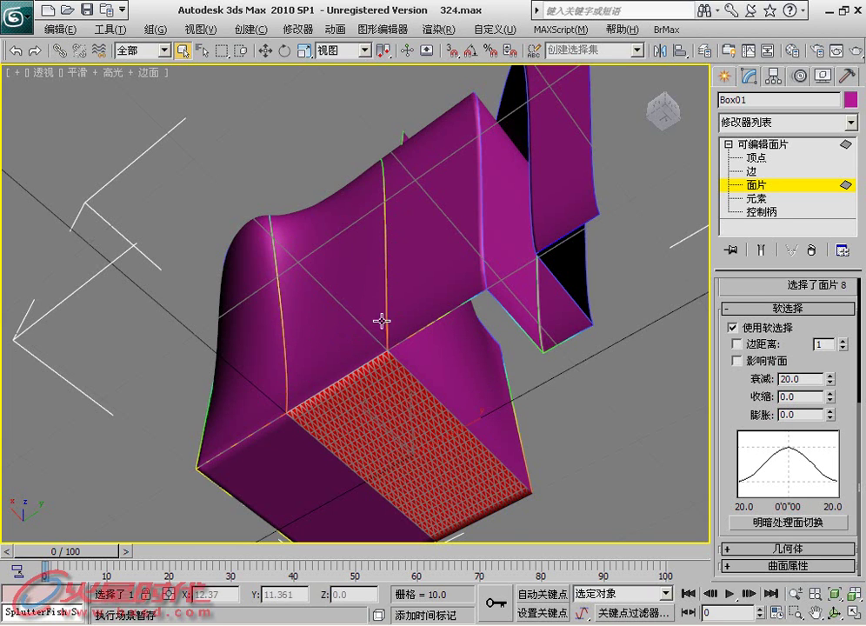
Shade the soft-selection falloff, set Falloff 19.7, Pinch -0.7, Bubble 2.7, and show Geometry
click(824, 522)
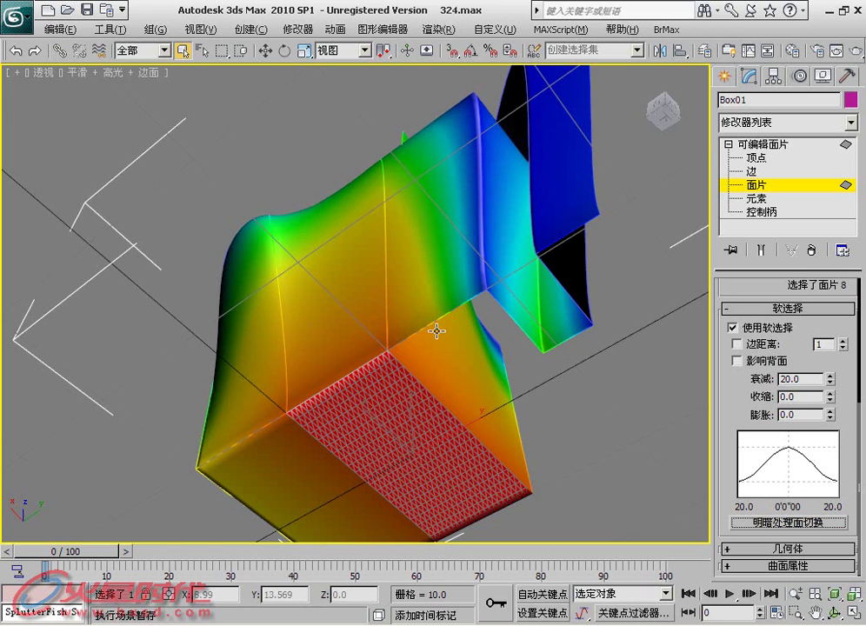
double_click(808, 379)
mouse_move(831, 382)
mouse_down()
mouse_move(831, 412)
mouse_move(830, 394)
mouse_move(831, 405)
mouse_up()
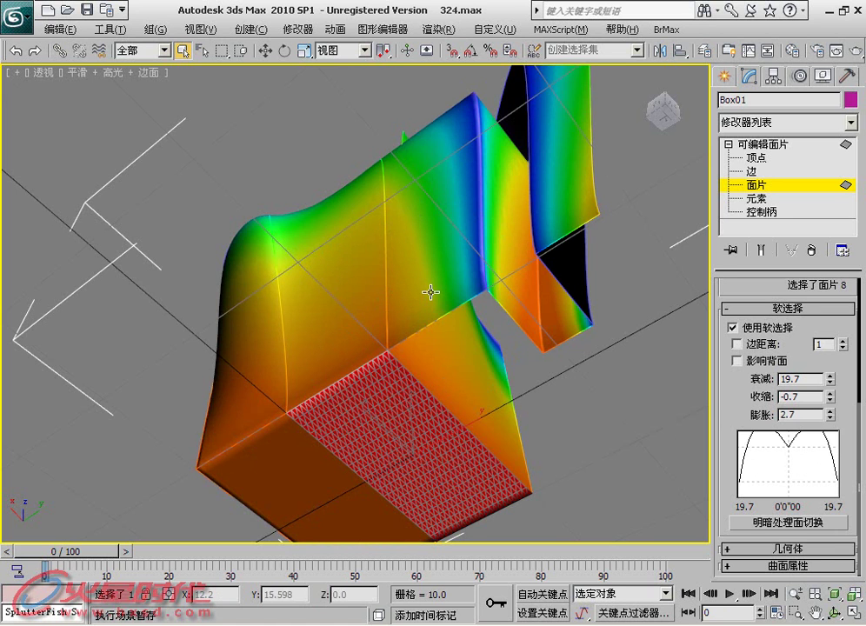
click(740, 541)
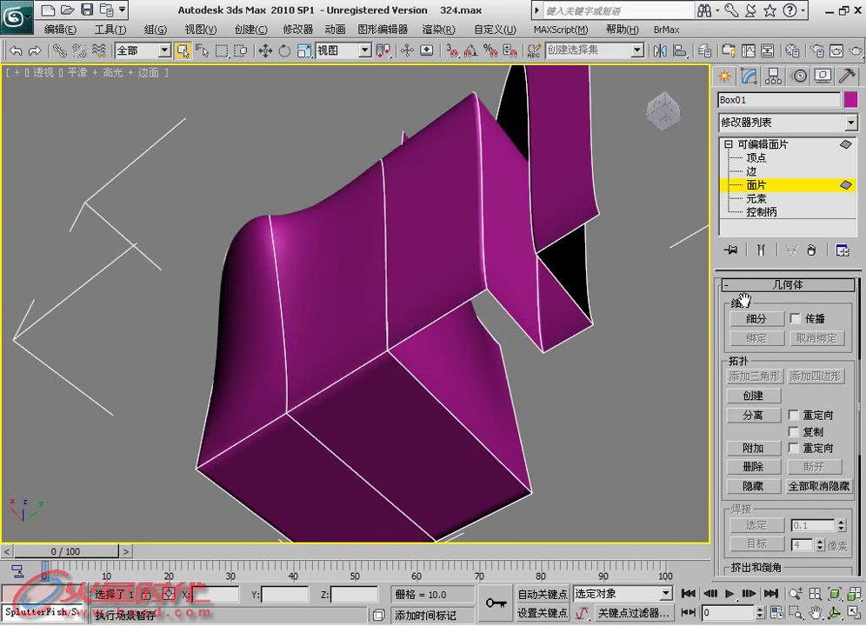
Subdivide the bottom front patch without Propagate and deselect to inspect it
click(753, 172)
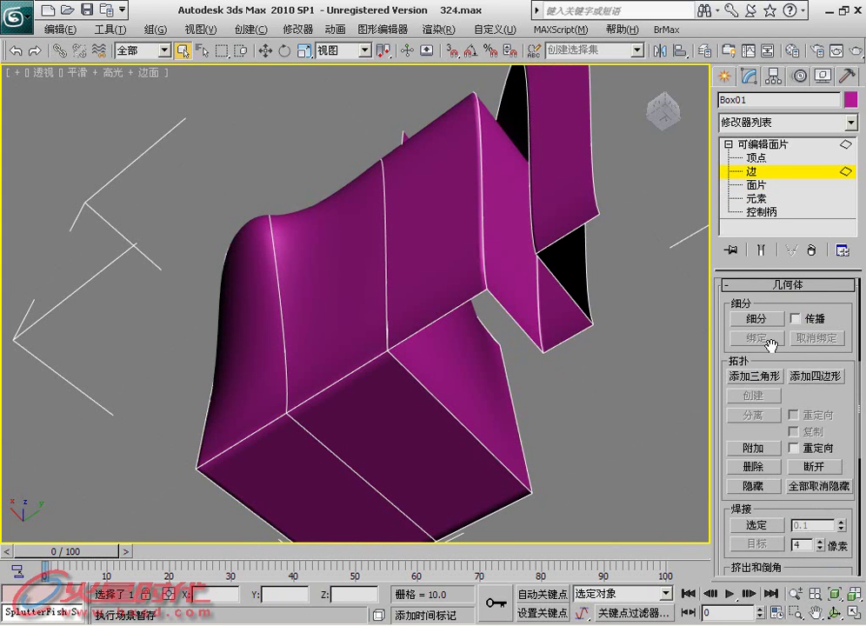
click(752, 185)
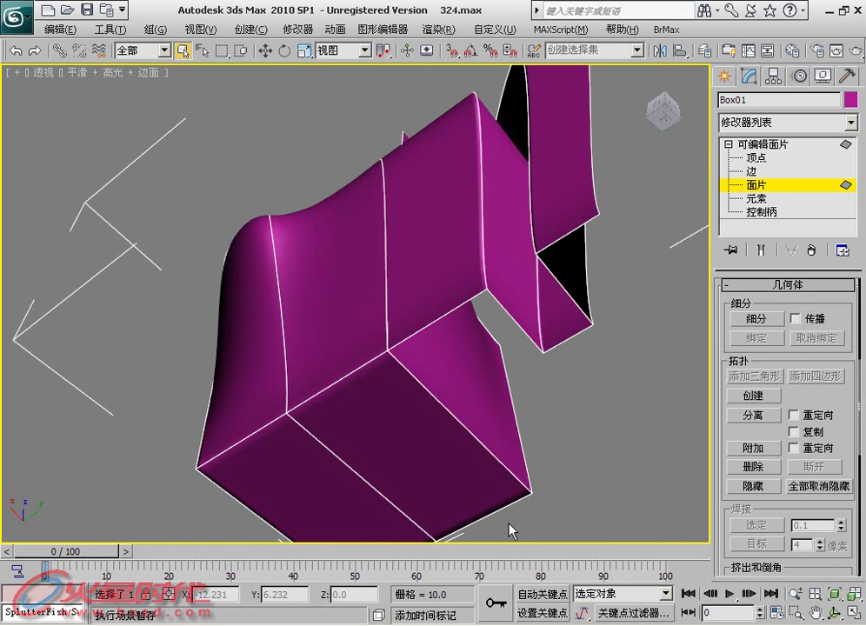
click(453, 445)
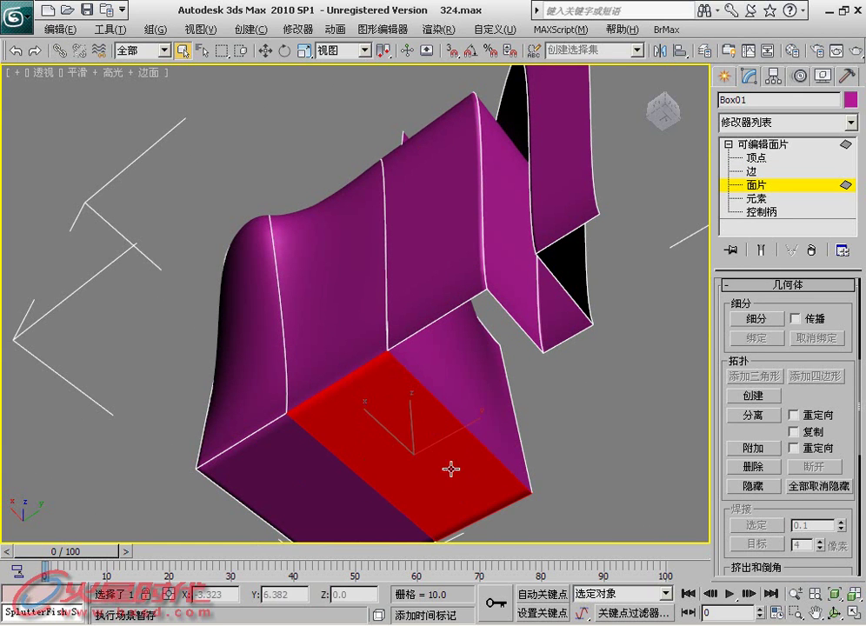
click(760, 323)
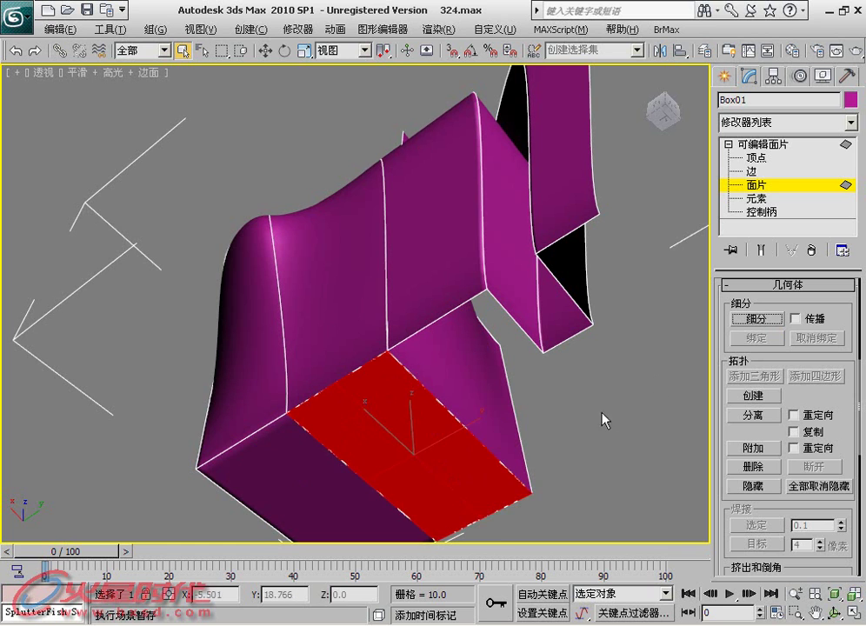
click(572, 435)
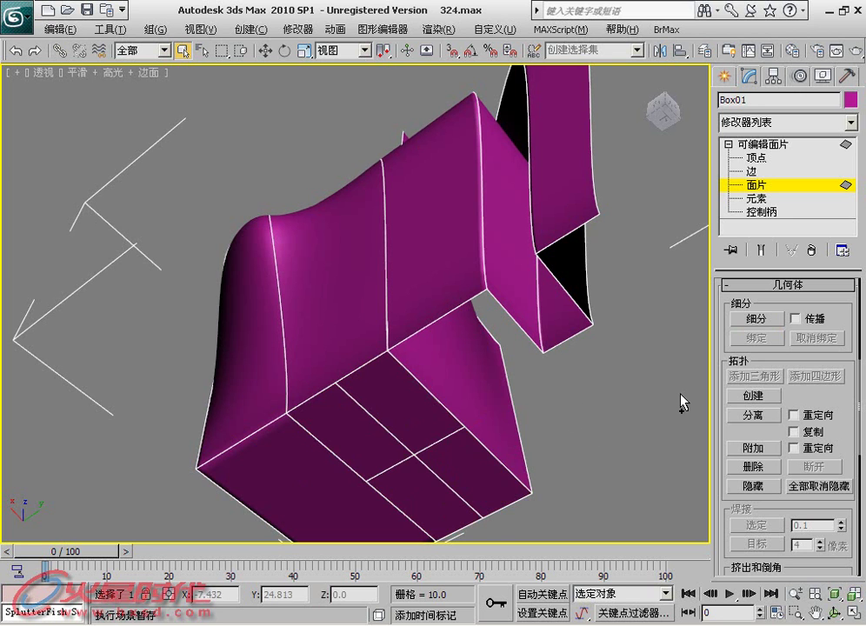
Undo, then subdivide the bottom patch with Propagate so divisions spread into neighbours
key(ctrl+z)
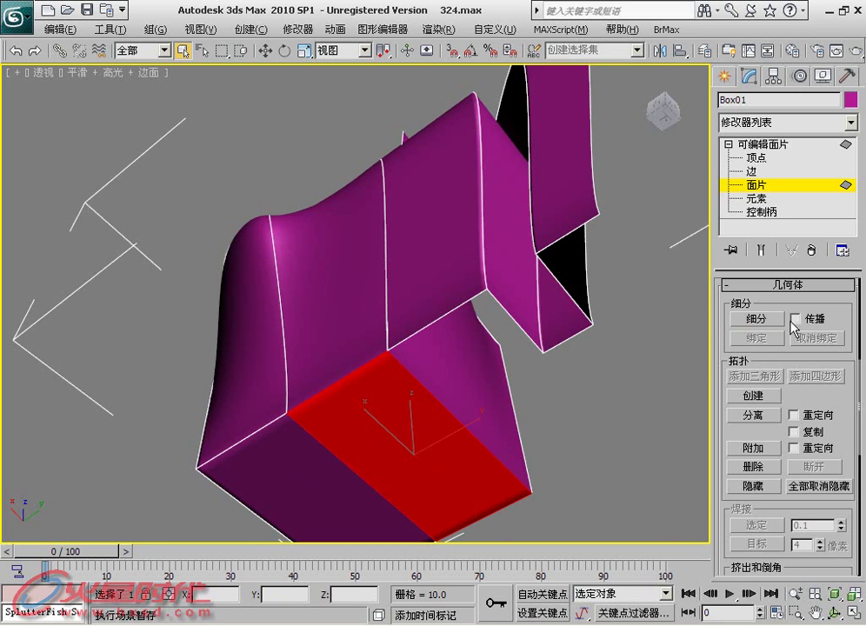
click(744, 324)
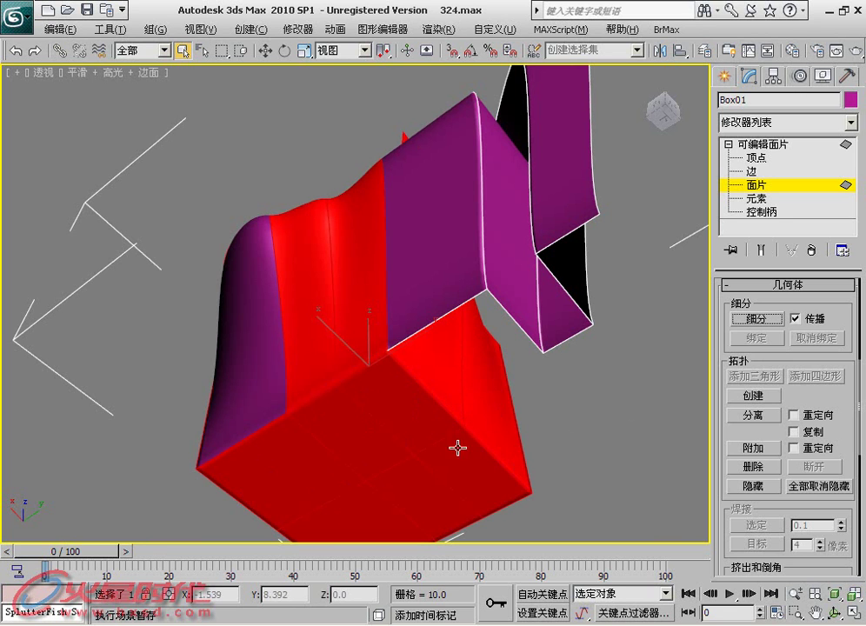
click(535, 428)
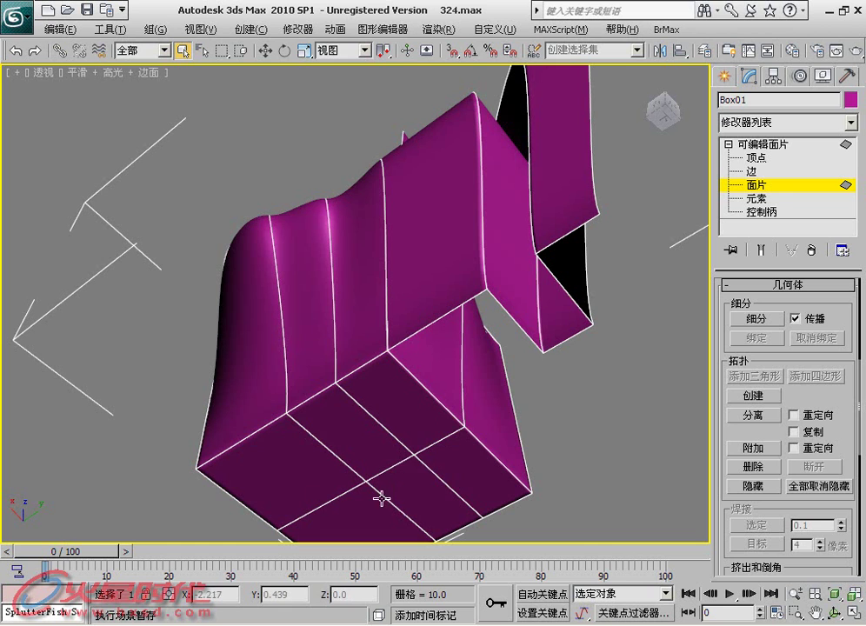
key(w)
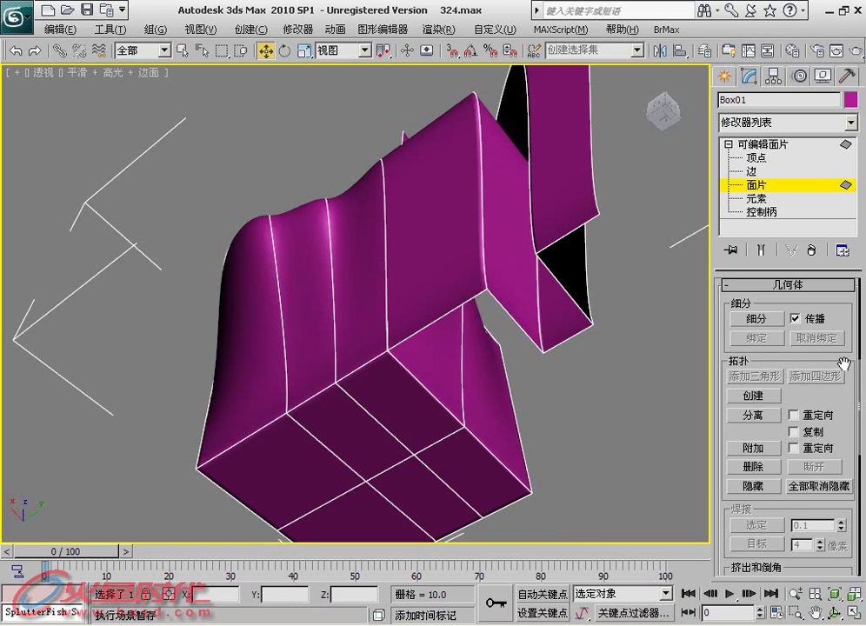
click(763, 397)
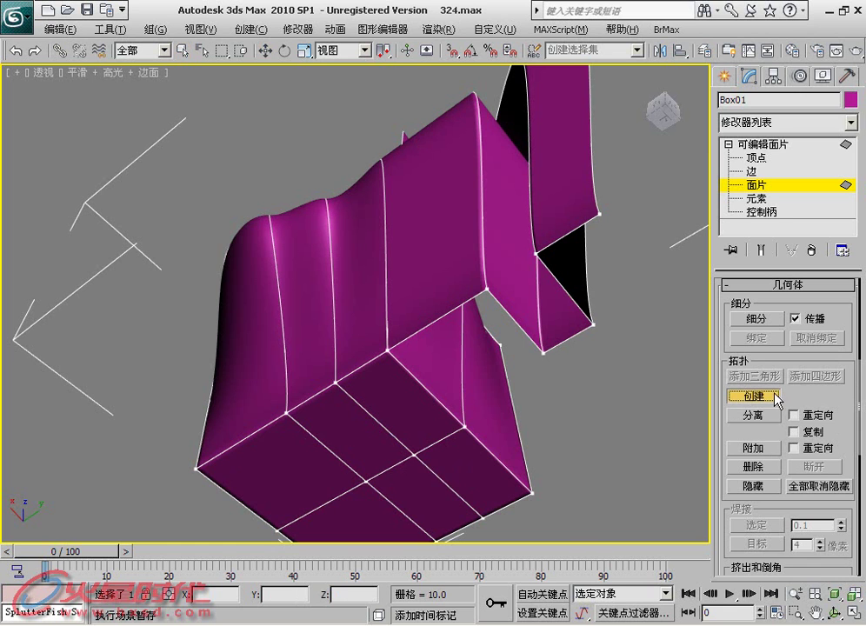
Create a new triangular patch from three placed corners beside the box
click(567, 392)
click(640, 386)
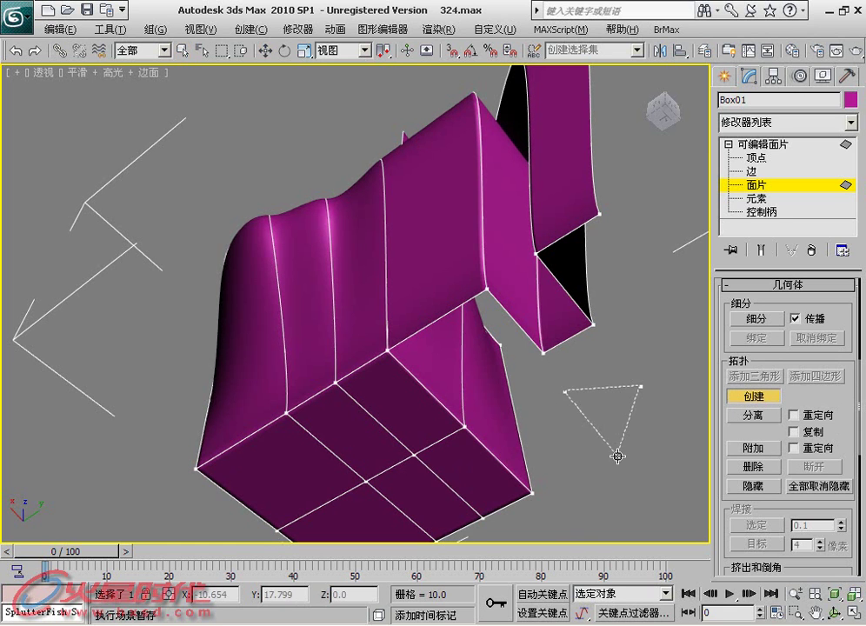
click(617, 455)
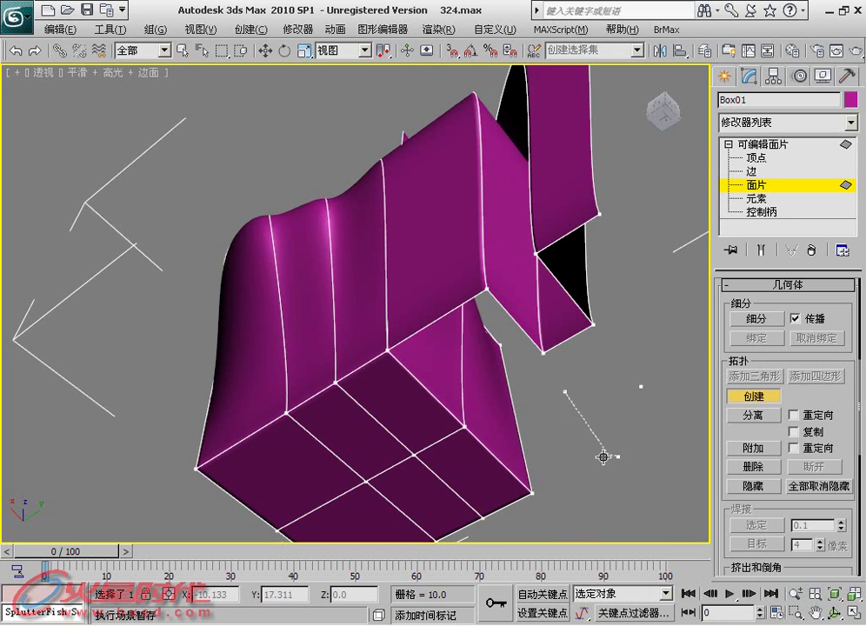
right_click(650, 440)
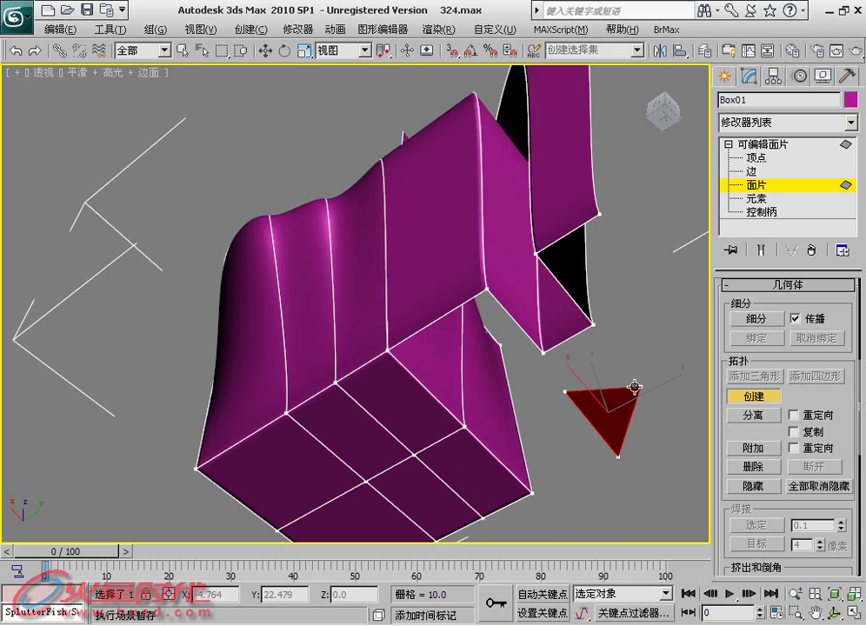
Create a four-sided patch from four placed corners, then orbit to view it
click(584, 484)
click(665, 474)
click(657, 526)
click(616, 529)
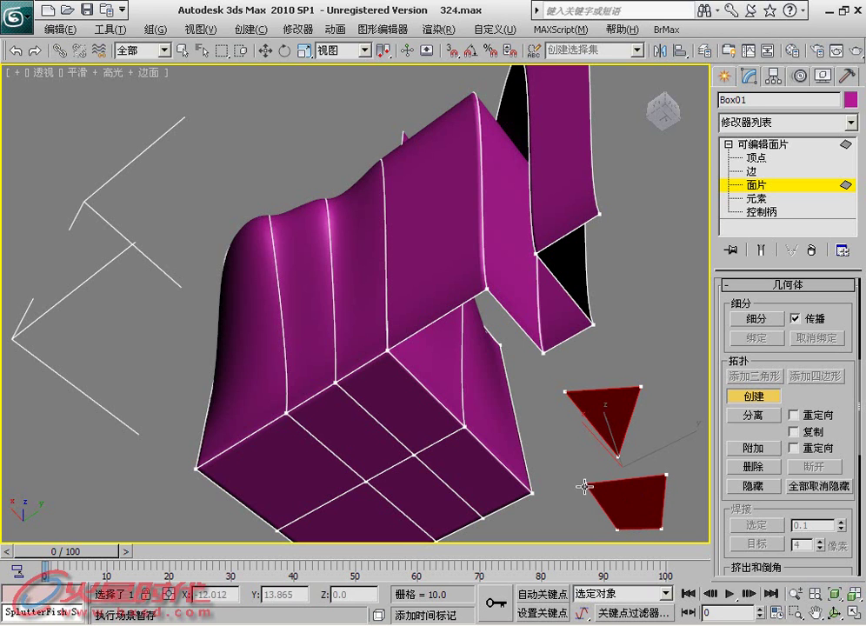
key(w)
mouse_move(646, 463)
alt+middle_down()
mouse_move(543, 423)
mouse_move(531, 371)
alt+middle_up()
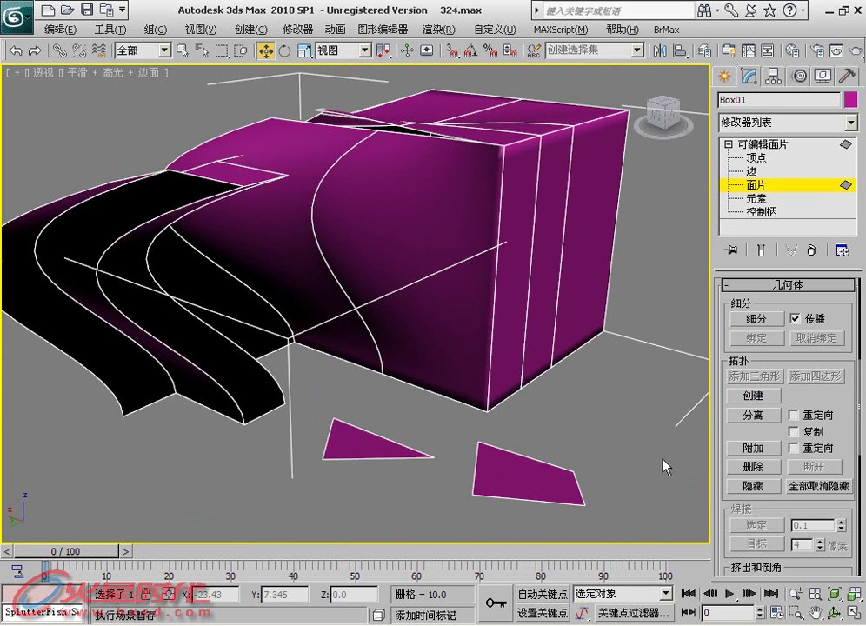
click(393, 448)
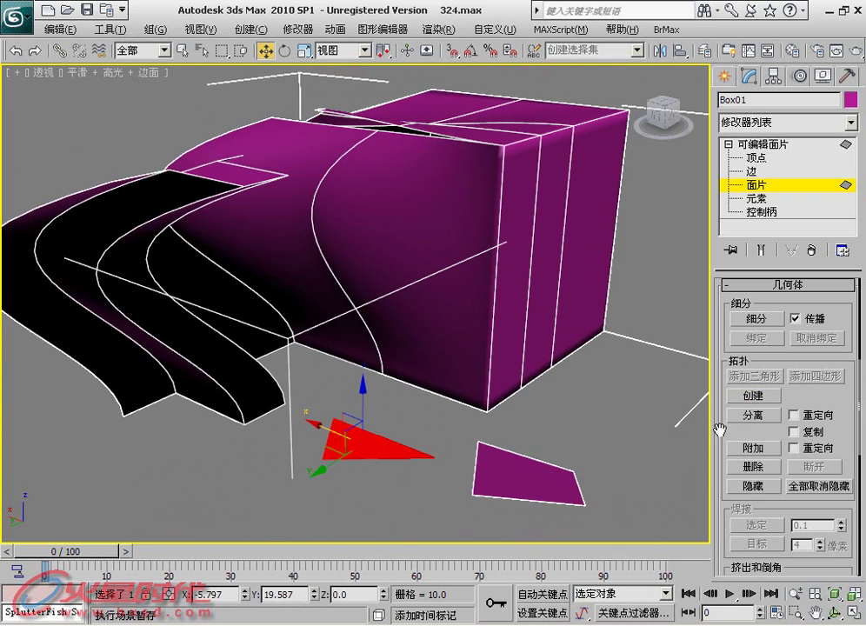
click(761, 417)
mouse_move(102, 19)
mouse_down()
mouse_move(342, 238)
mouse_move(404, 251)
mouse_up()
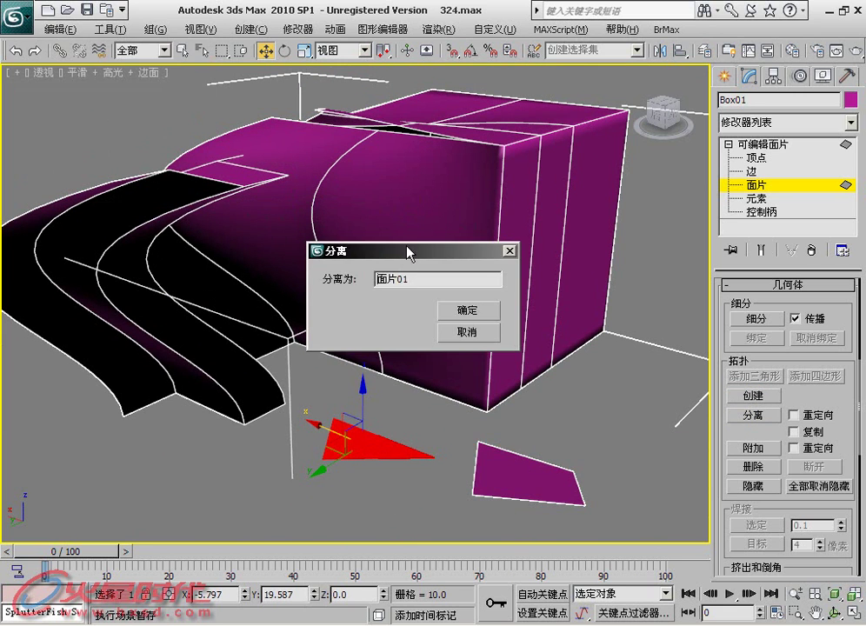
double_click(459, 281)
click(463, 312)
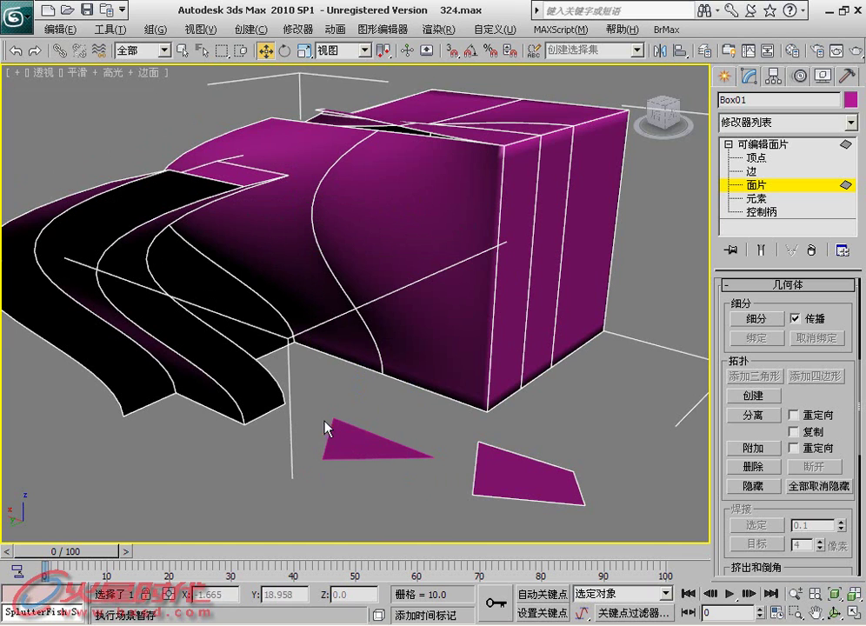
click(730, 144)
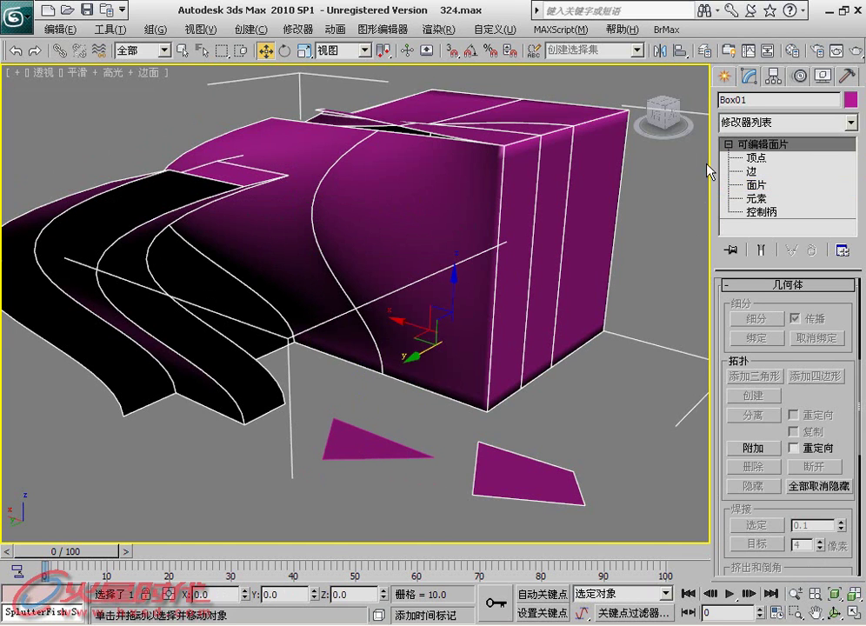
click(390, 453)
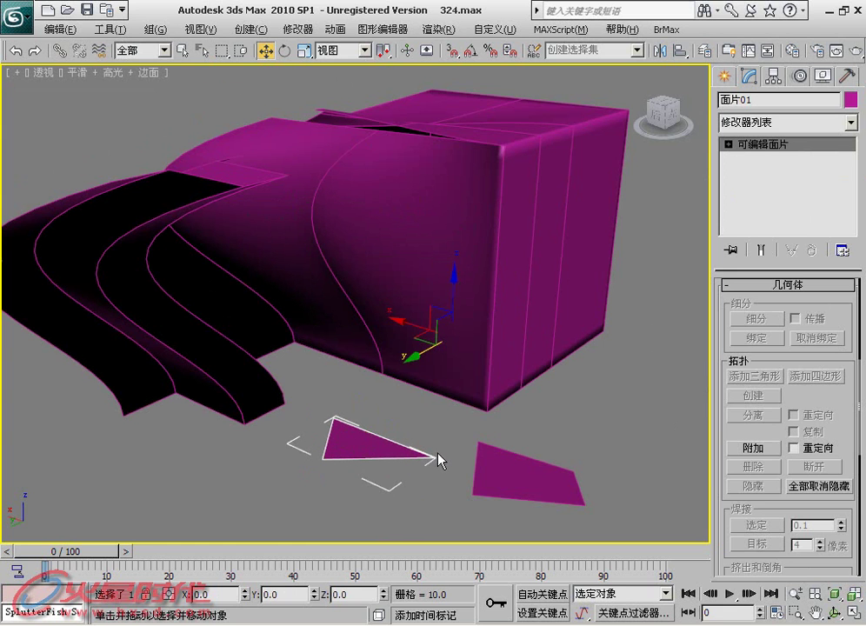
key(ctrl+z)
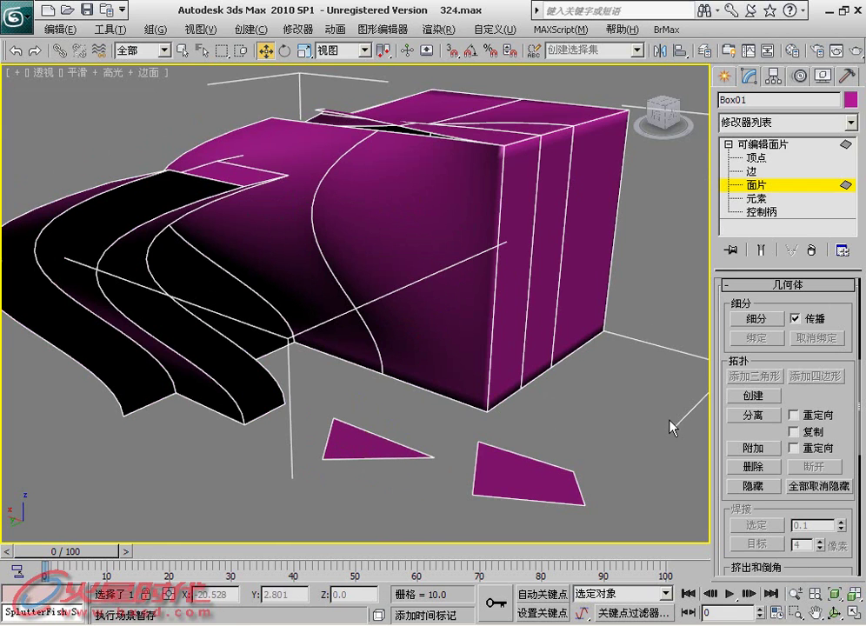
Turn off Reorient and reselect Box01 at object level with a selection rectangle
click(814, 417)
click(734, 144)
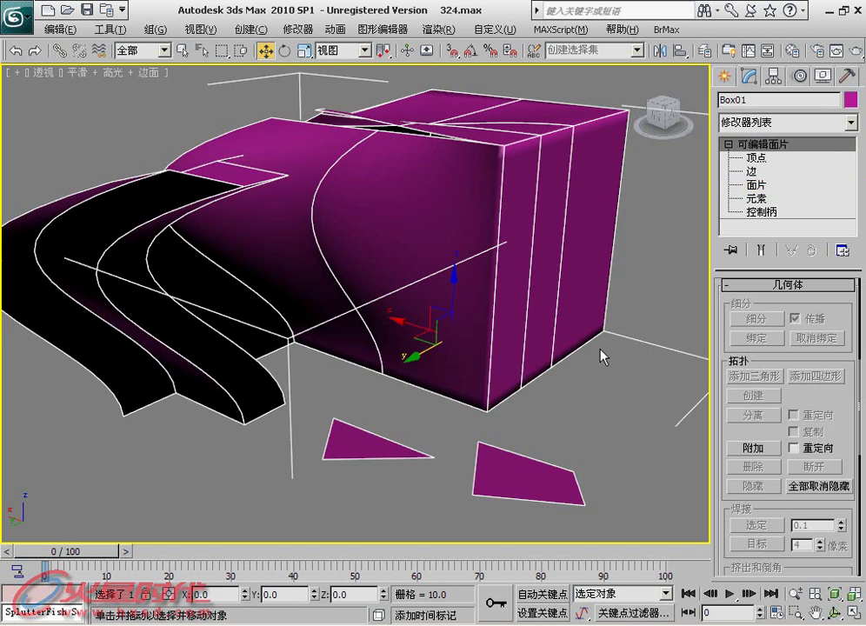
click(602, 355)
scroll(600, 354, down, 2)
drag(589, 415, 408, 290)
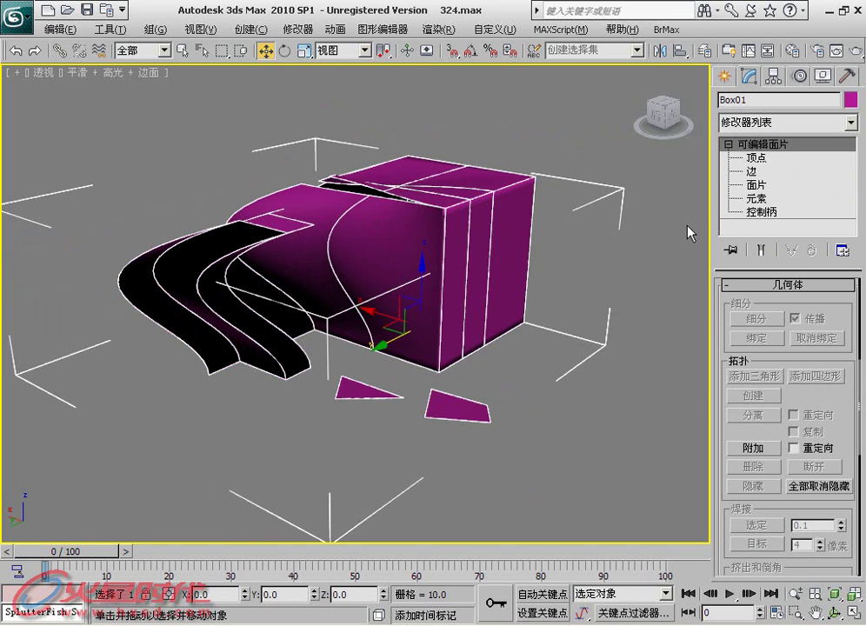
scroll(474, 387, up, 2)
scroll(376, 434, up, 2)
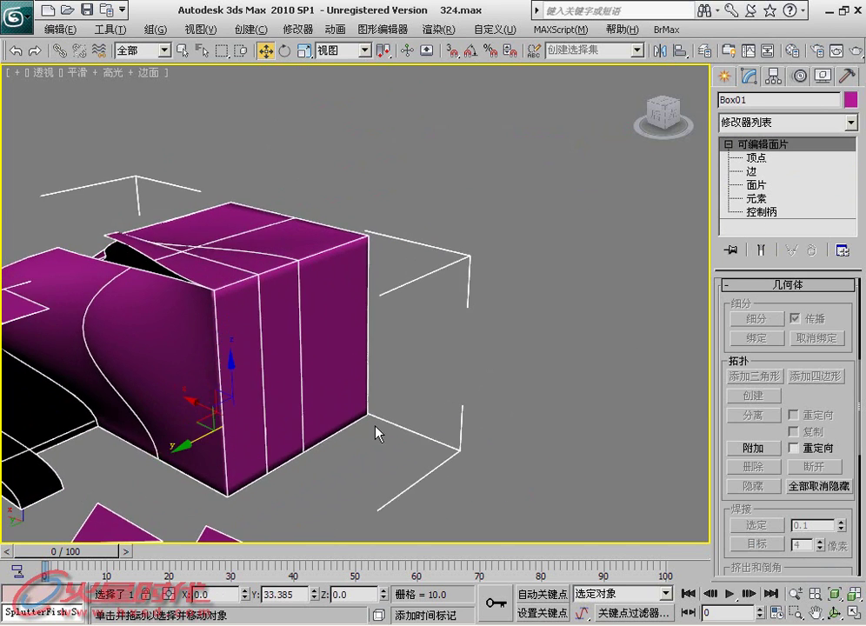
click(418, 463)
middle_drag(418, 462, 413, 405)
drag(329, 497, 232, 400)
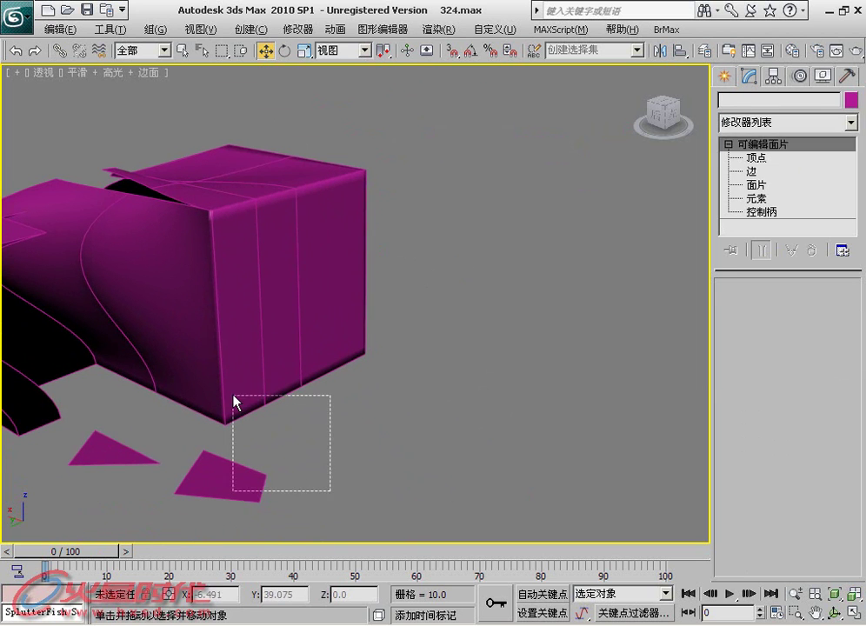
Detach a copy of the small left triangle patch as object 面片01
click(730, 184)
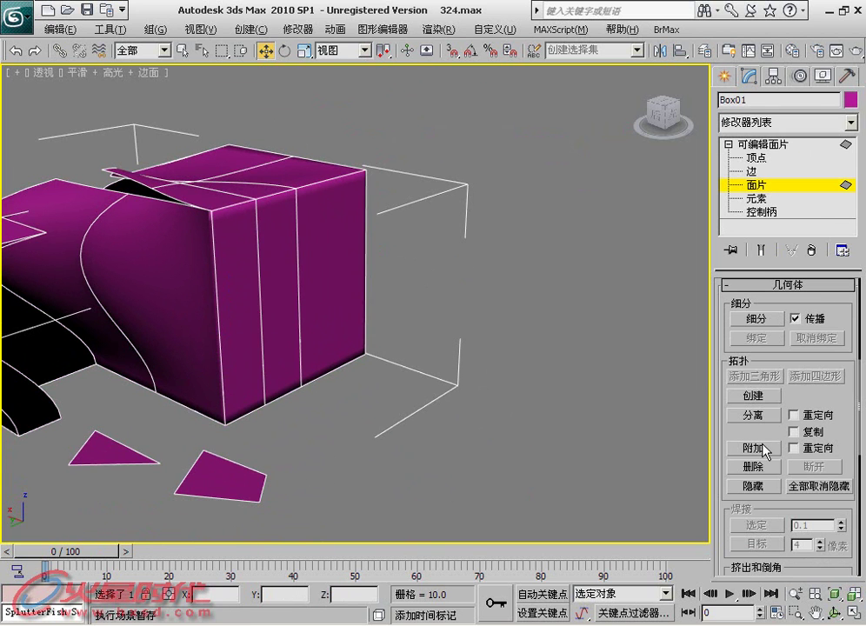
click(116, 453)
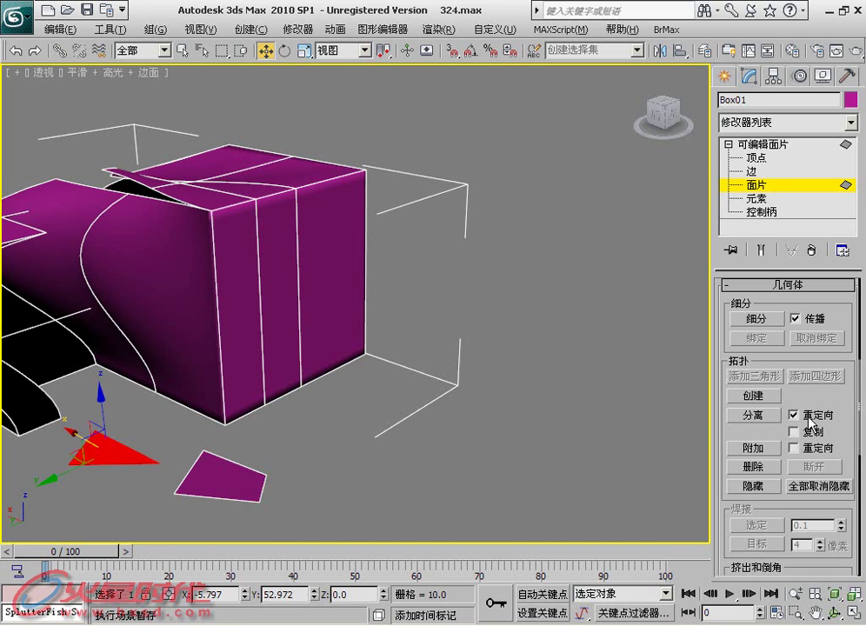
click(793, 431)
click(755, 415)
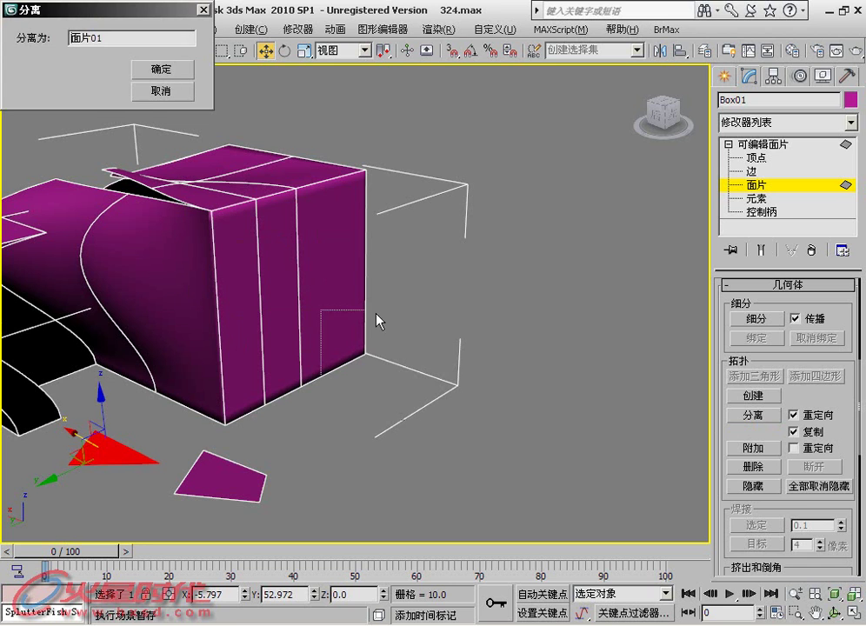
drag(456, 345, 353, 357)
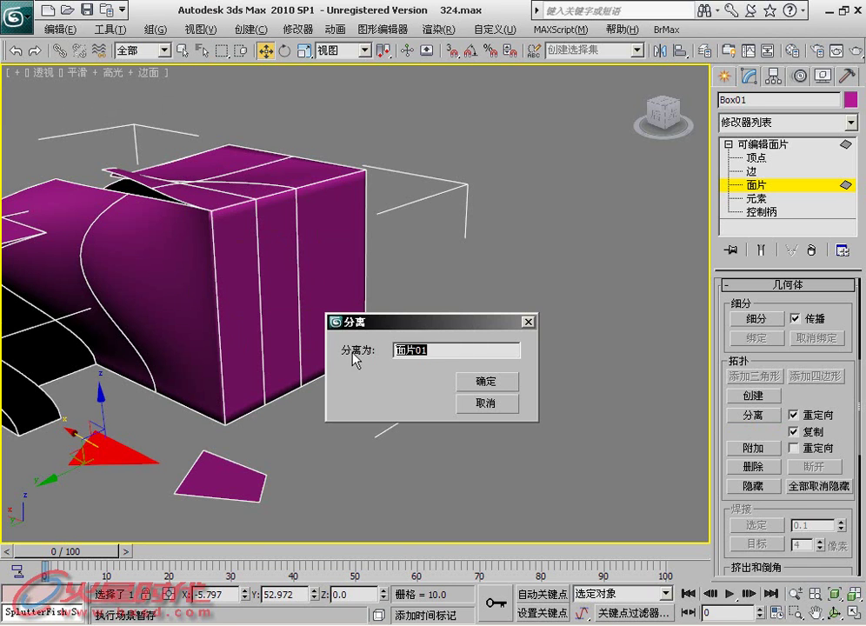
click(488, 383)
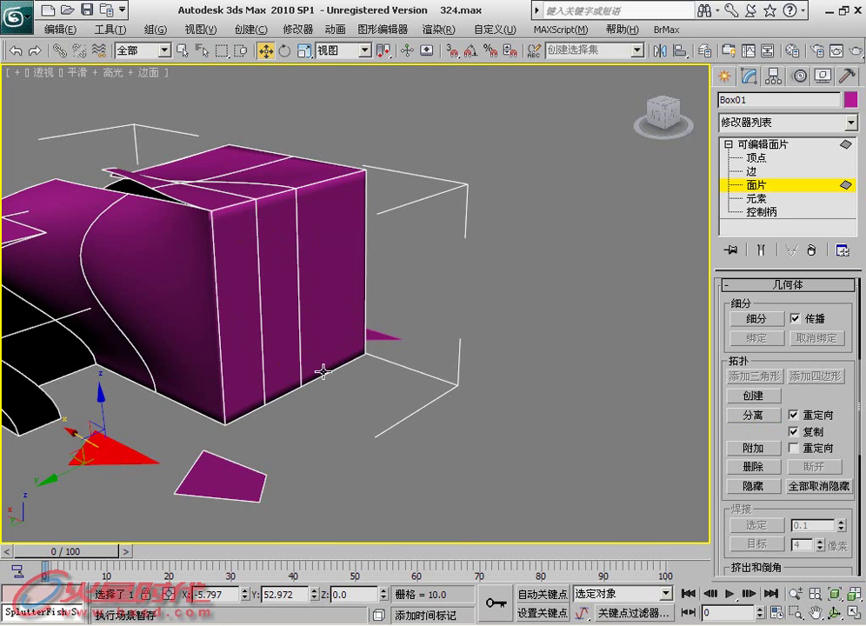
click(392, 344)
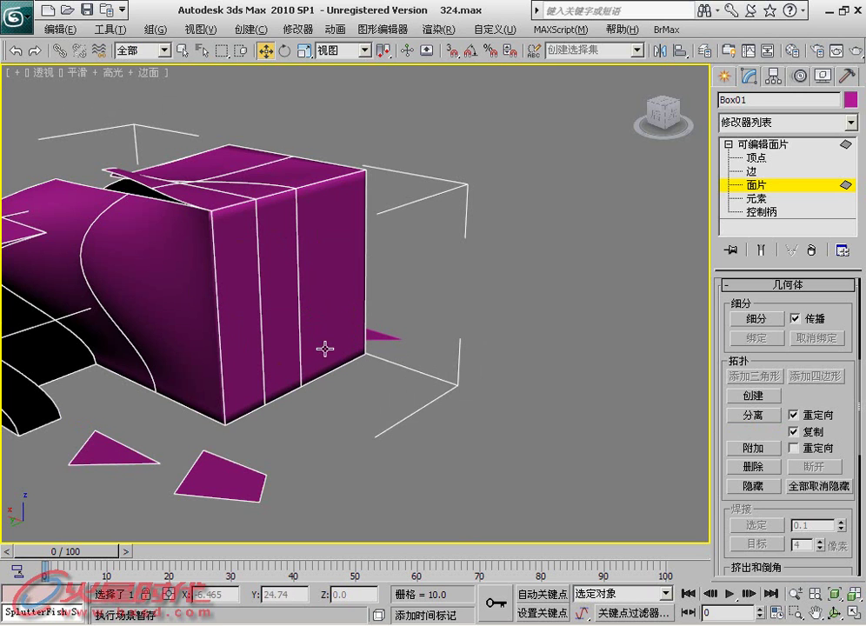
mouse_move(400, 349)
alt+middle_down()
mouse_move(521, 390)
mouse_move(456, 396)
mouse_move(477, 359)
mouse_move(531, 357)
alt+middle_up()
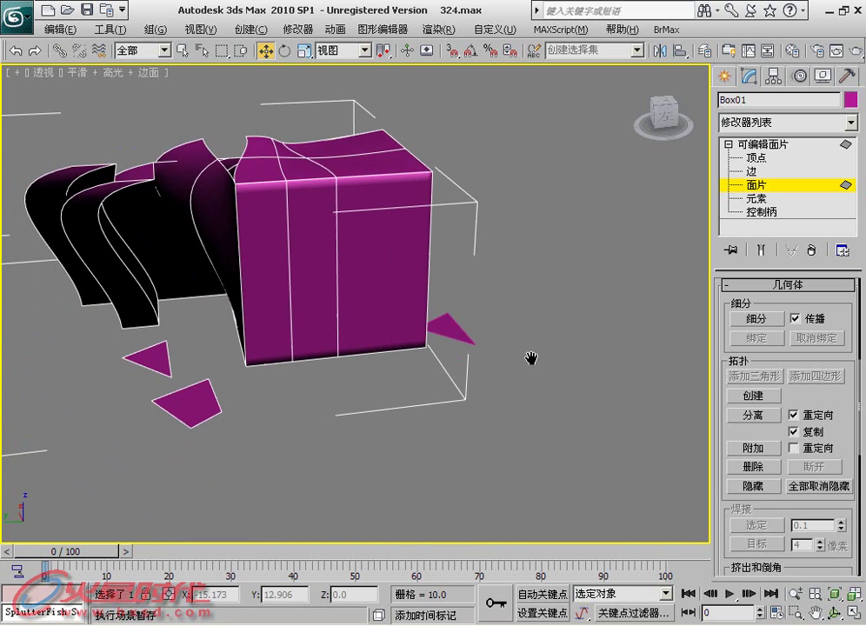
Delete the small left triangle face, then Attach the loose triangle patch with Reorient on
click(141, 358)
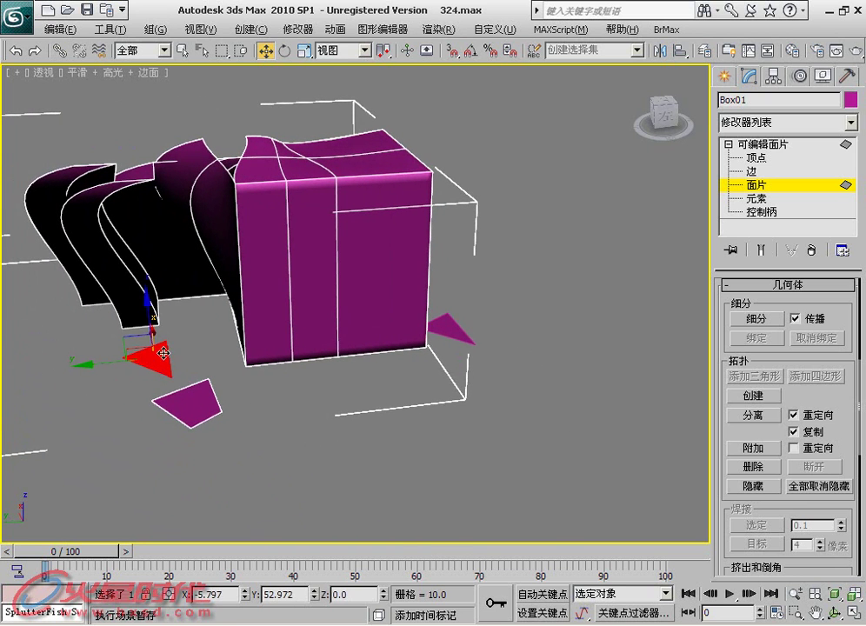
click(753, 466)
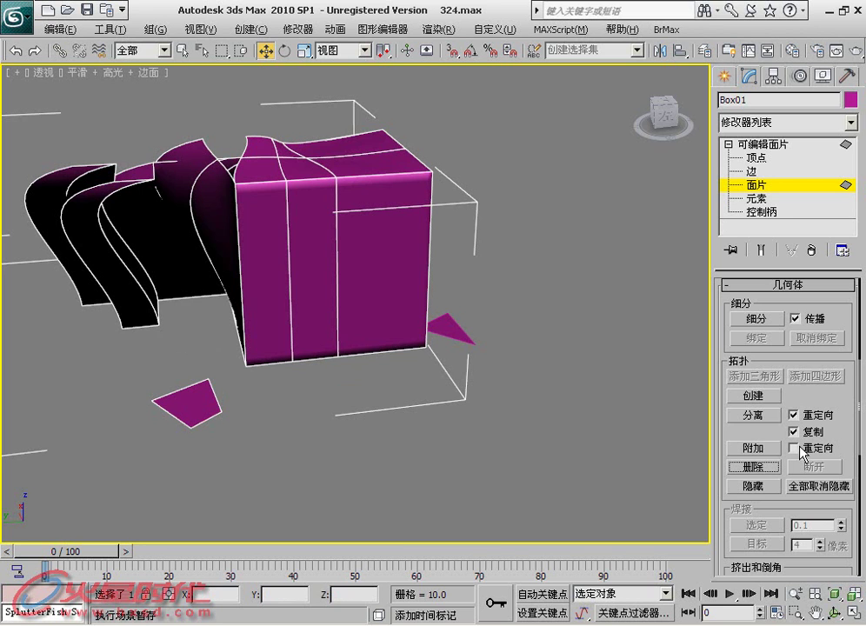
click(757, 449)
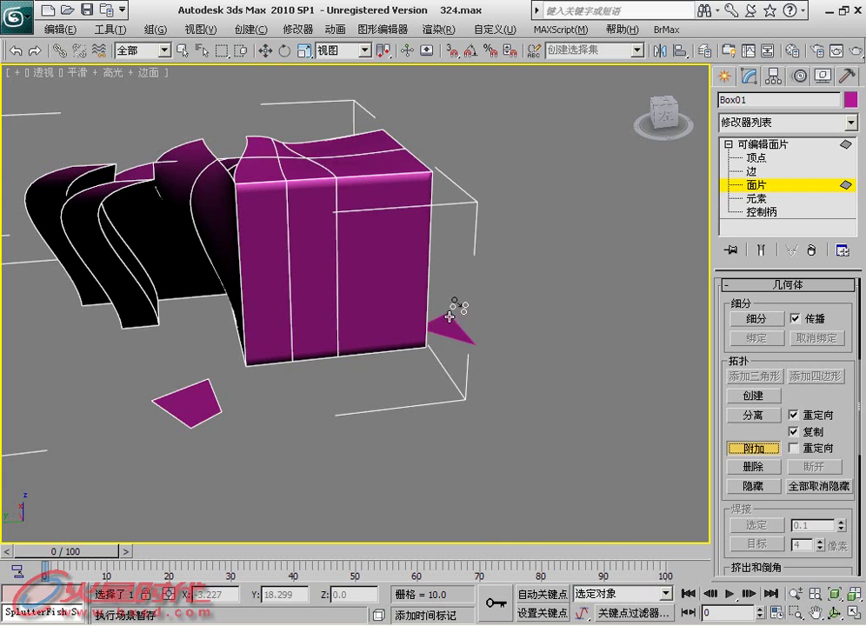
click(805, 449)
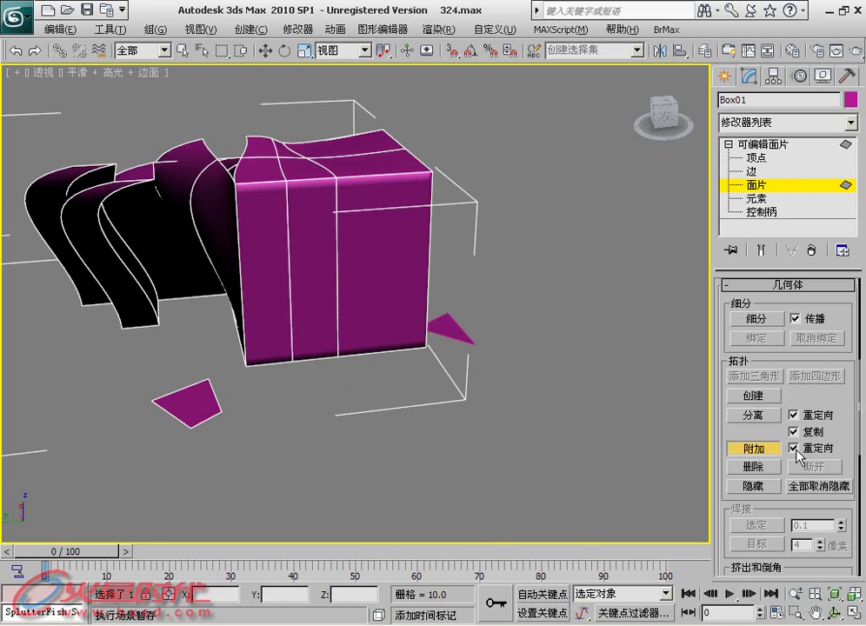
click(448, 328)
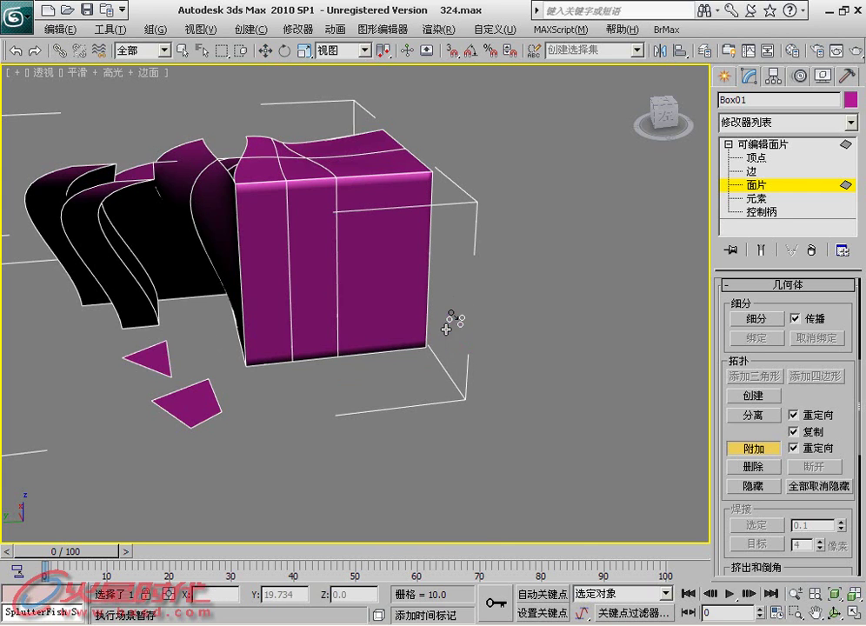
right_click(165, 365)
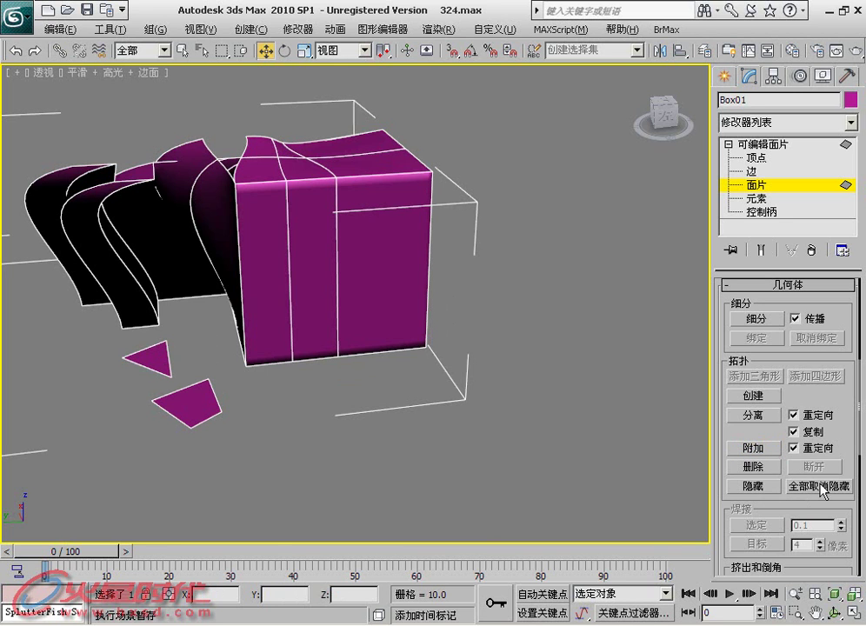
click(213, 412)
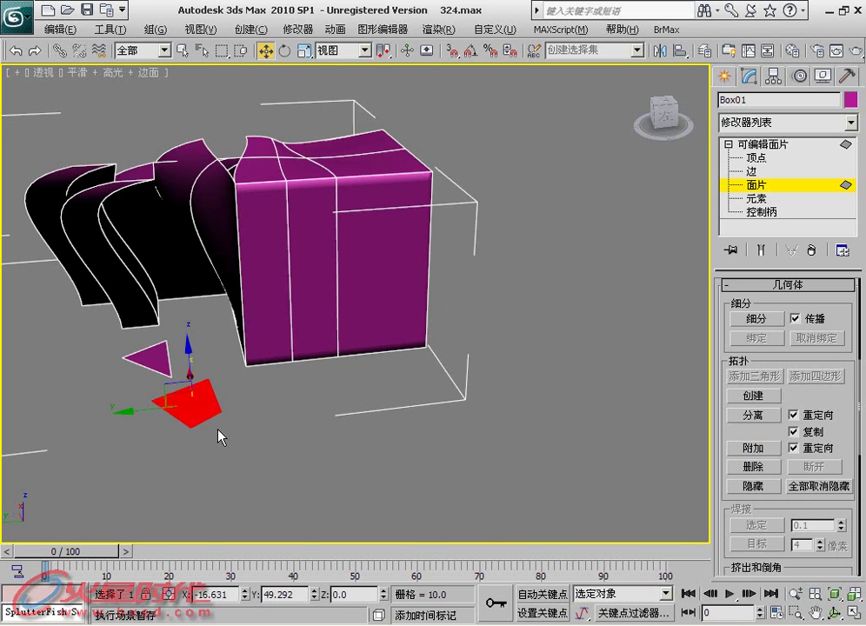
click(752, 486)
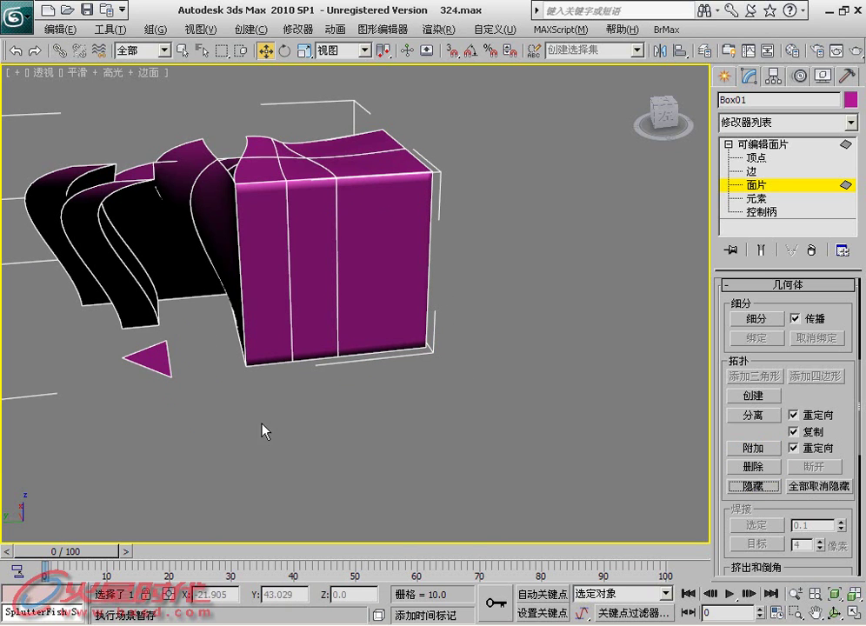
click(167, 370)
click(752, 486)
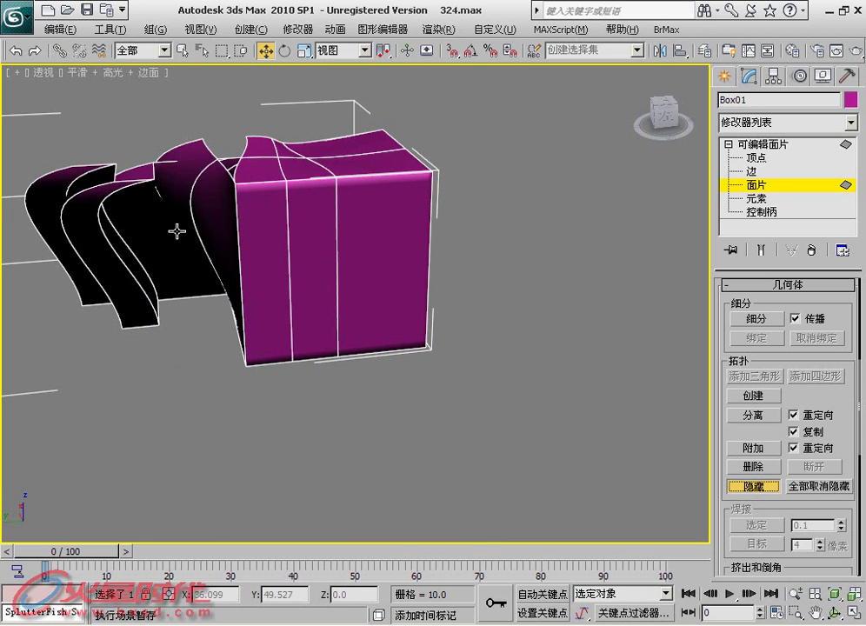
click(817, 486)
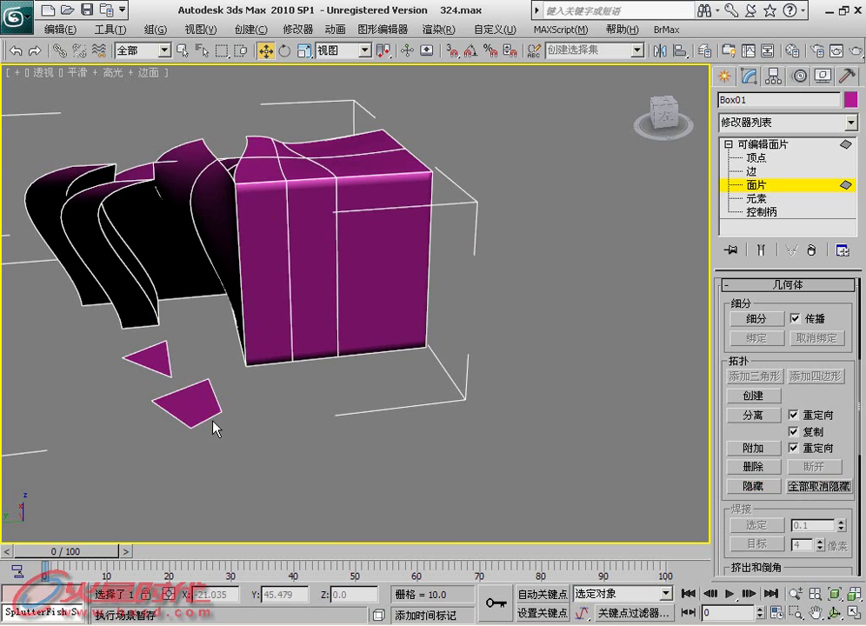
drag(760, 441, 758, 262)
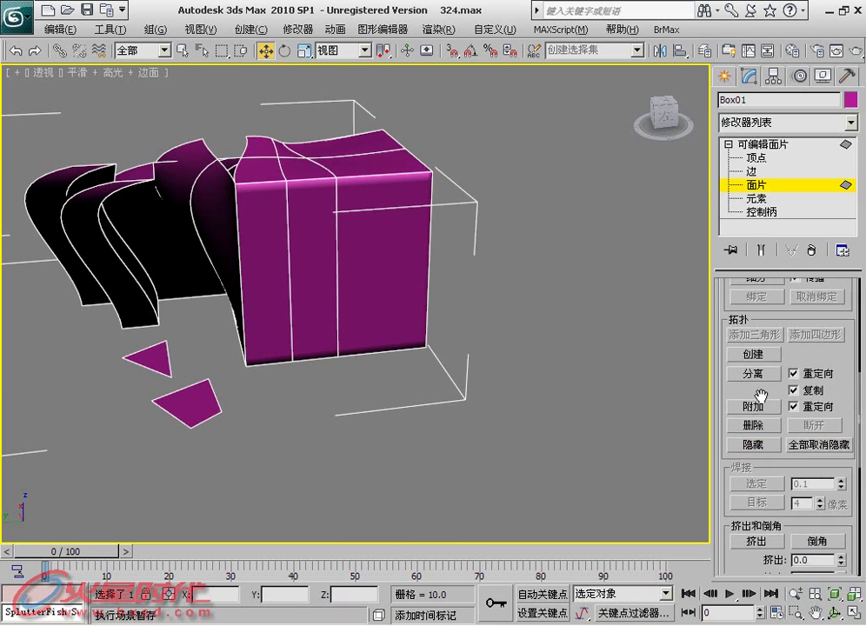
scroll(747, 283, down, 1)
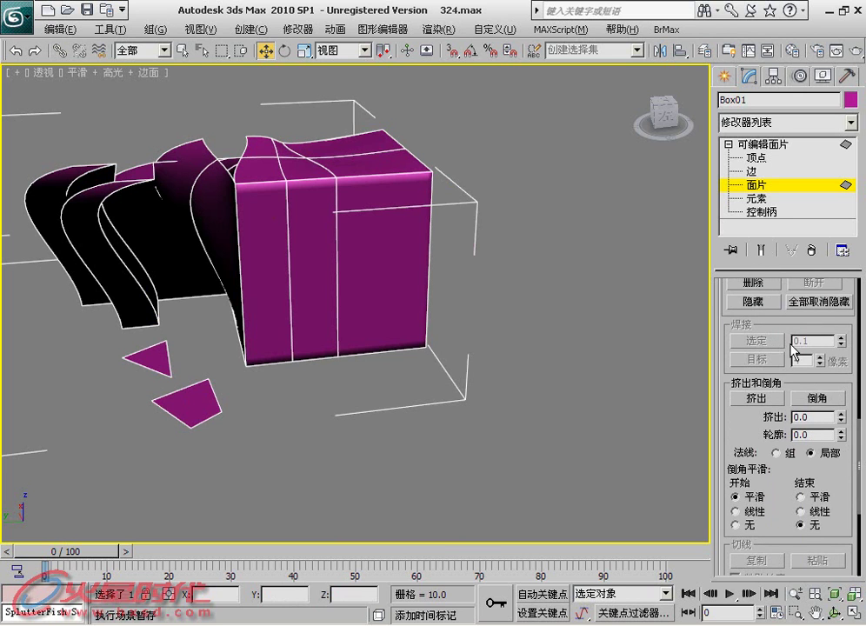
drag(791, 384, 787, 318)
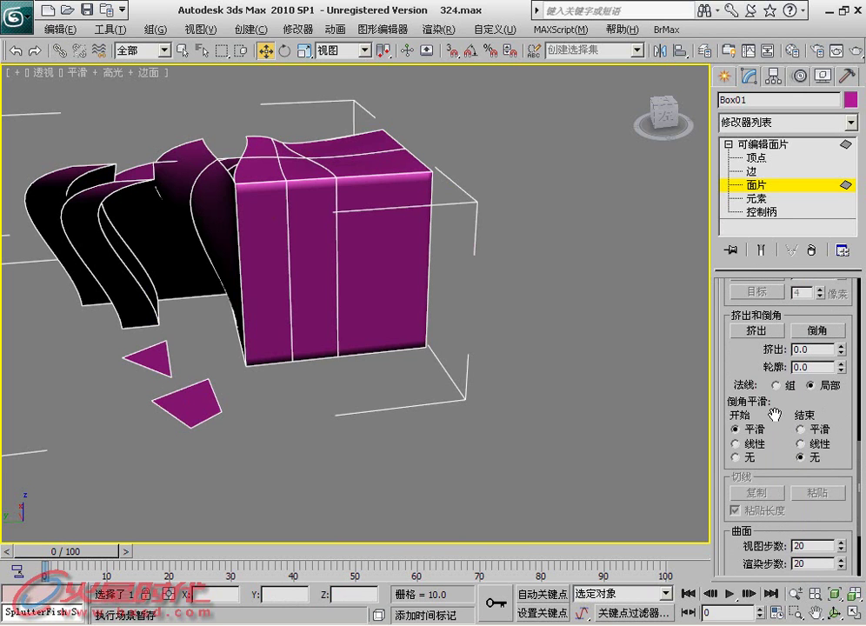
alt+middle_drag(334, 405, 560, 401)
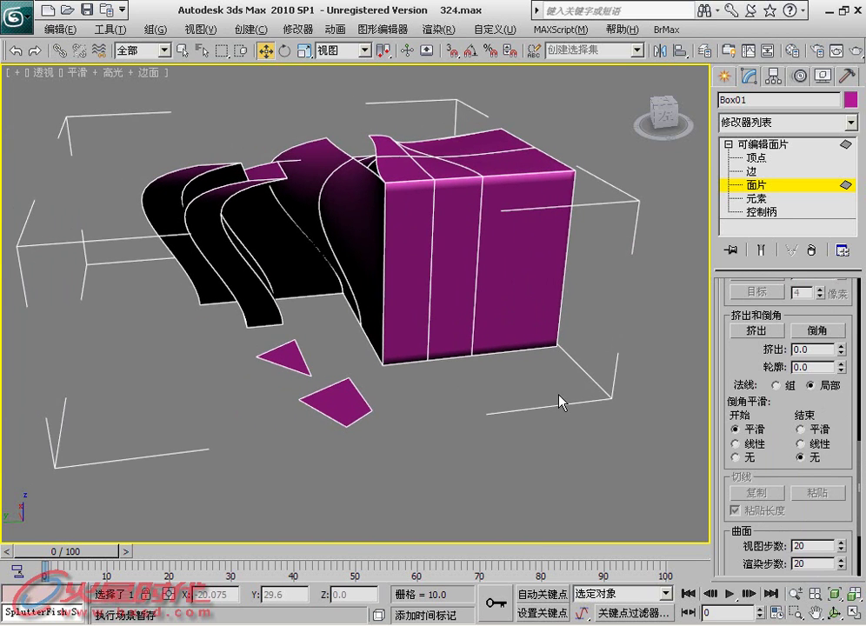
click(741, 171)
click(751, 185)
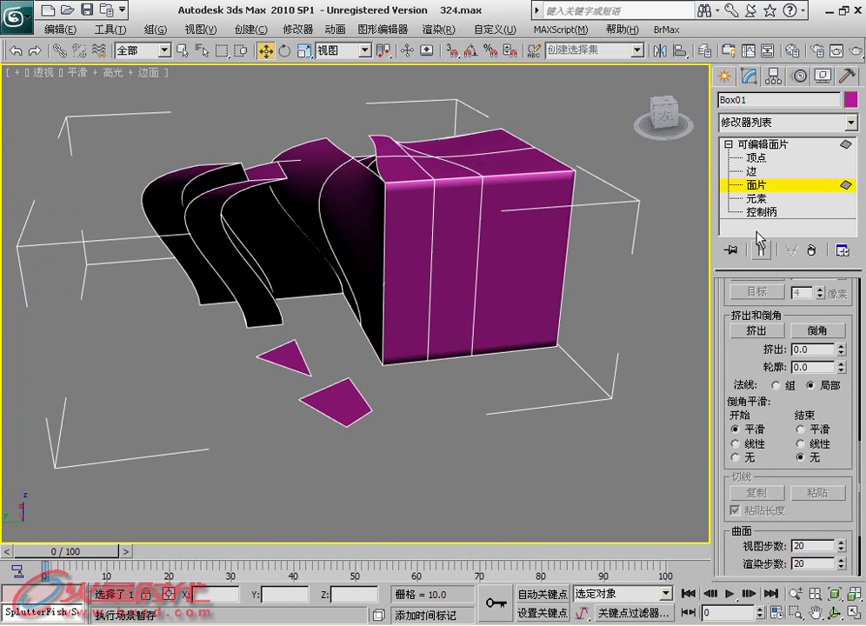
click(762, 338)
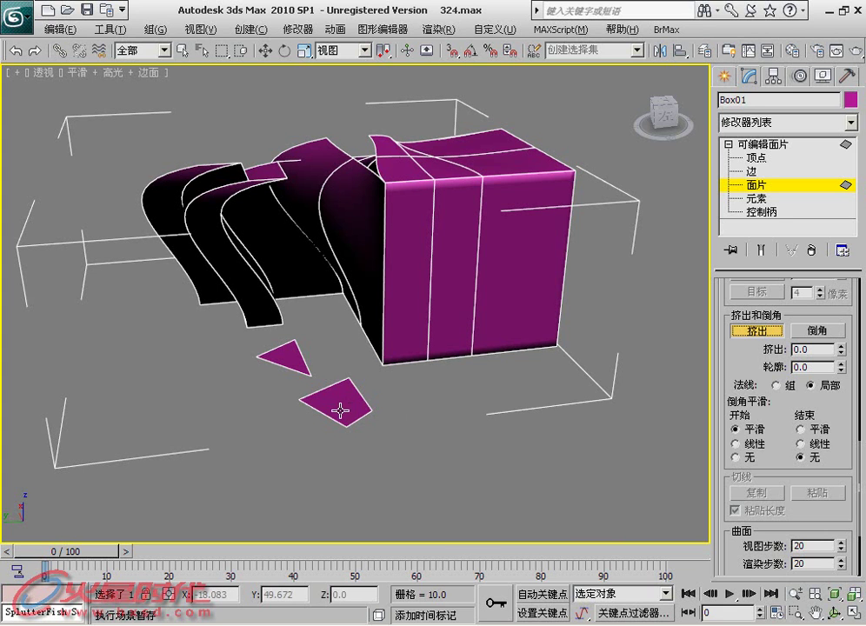
Extrude the quad patch into a tall block using Group normals
drag(348, 402, 345, 349)
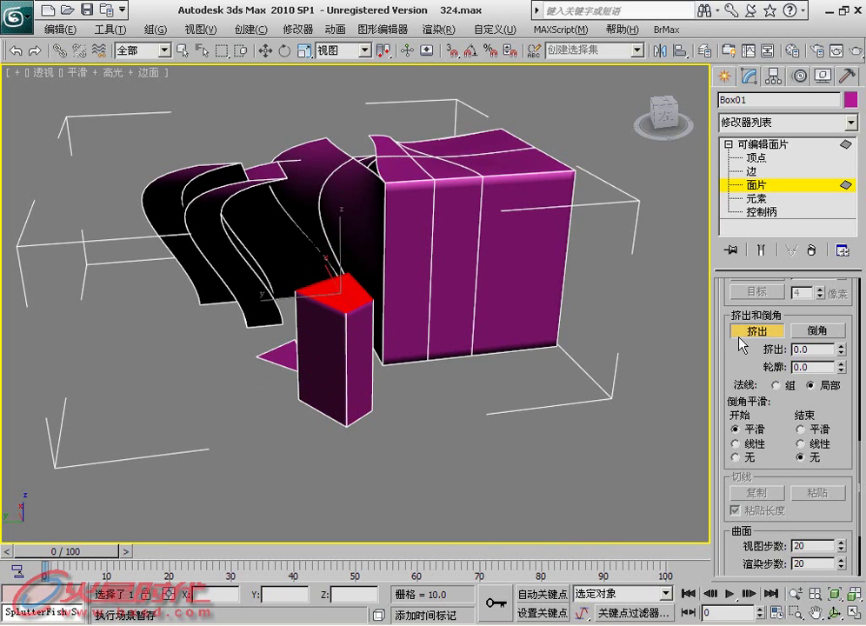
double_click(825, 349)
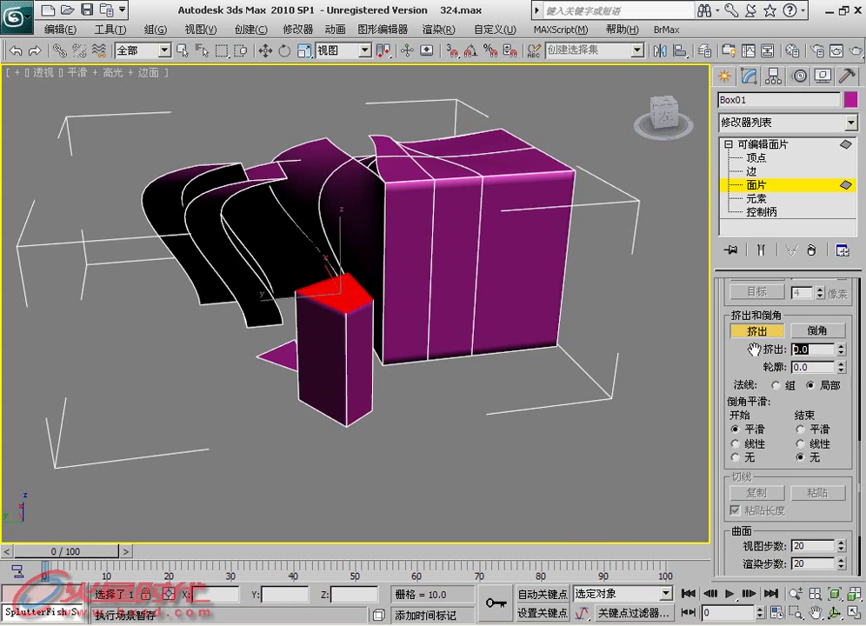
click(774, 387)
Bevel the triangle patch upward with an outline, Local normals and smooth bevel ending
click(818, 330)
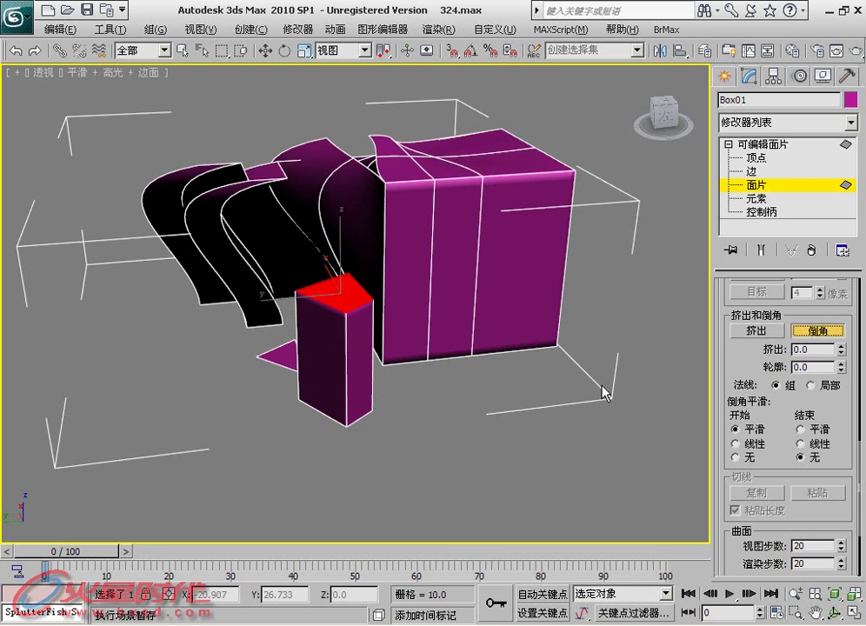
alt+middle_drag(406, 433, 461, 433)
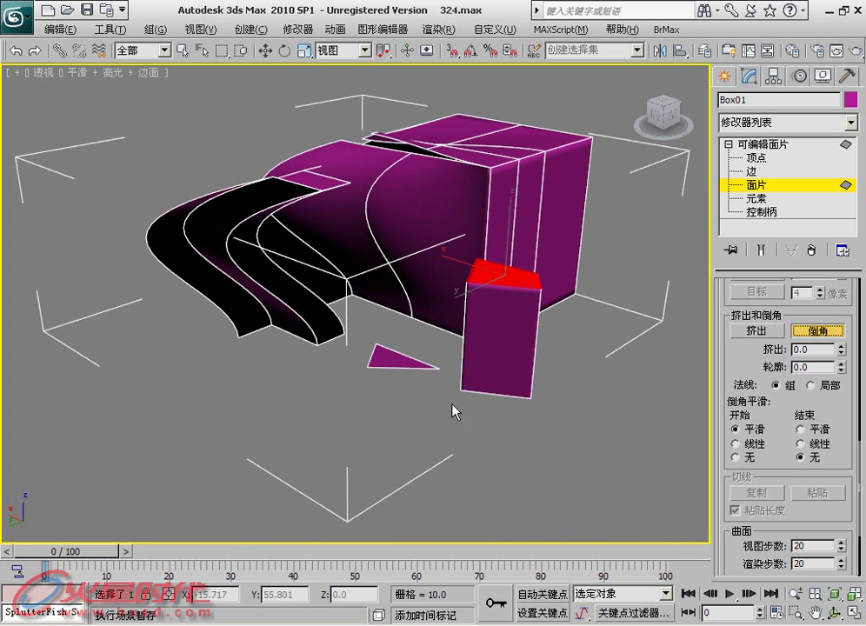
drag(401, 362, 401, 309)
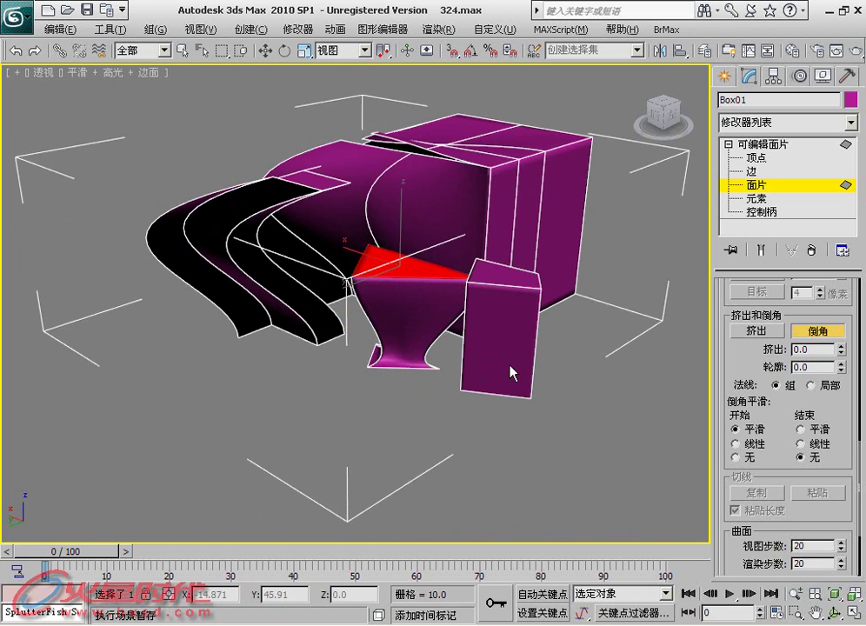
double_click(817, 350)
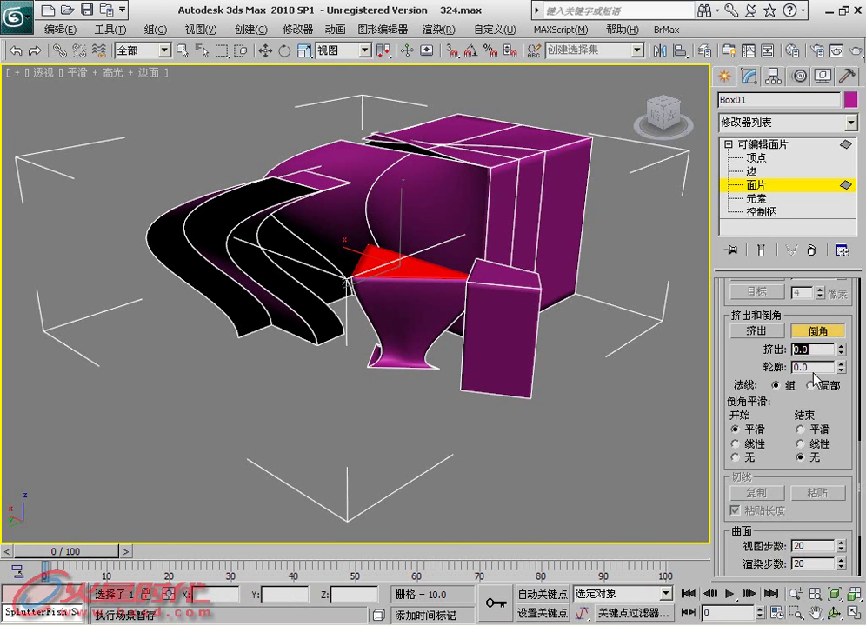
double_click(816, 366)
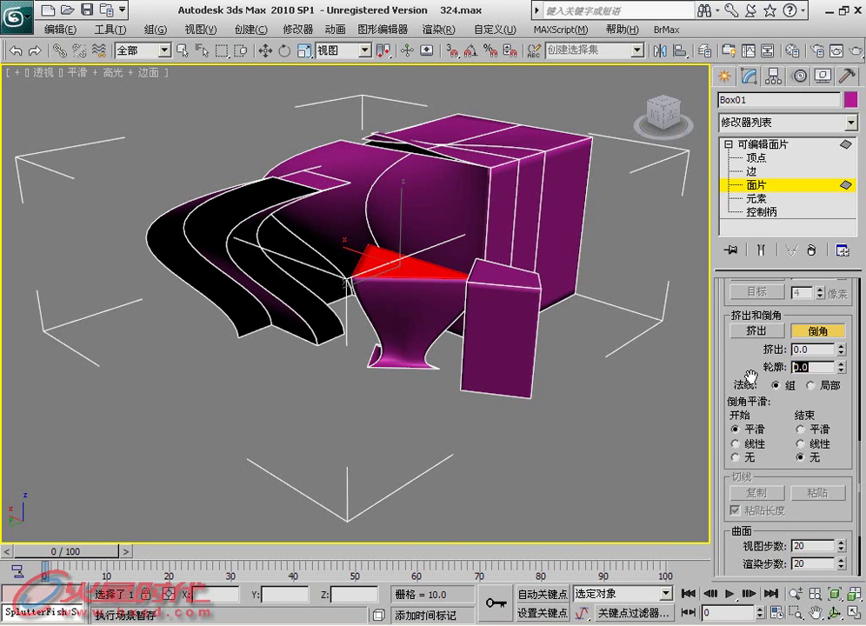
click(810, 385)
click(815, 430)
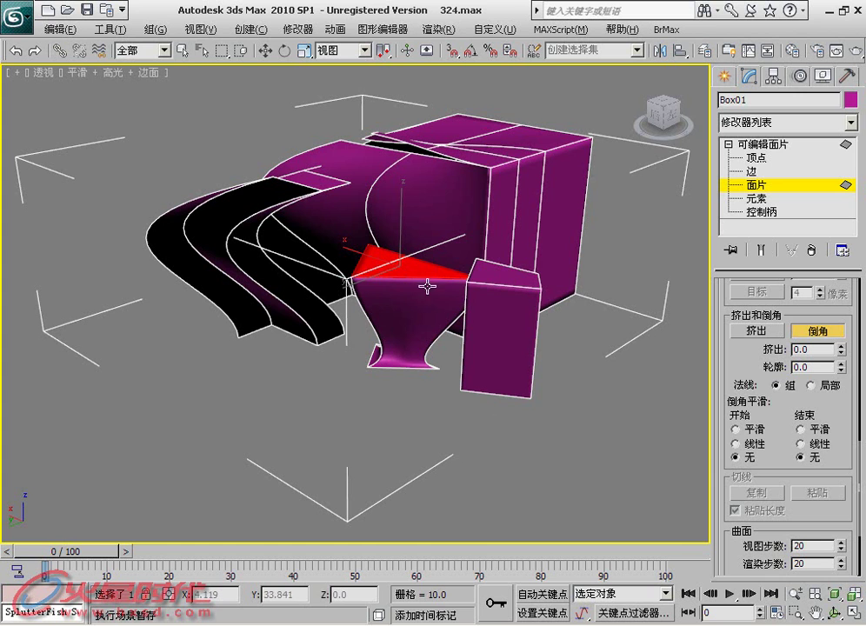
click(573, 287)
Apply Patch Smooth to the vase-shaped patch, rounding it into a bulb, then expand Surface Properties
drag(775, 432, 774, 311)
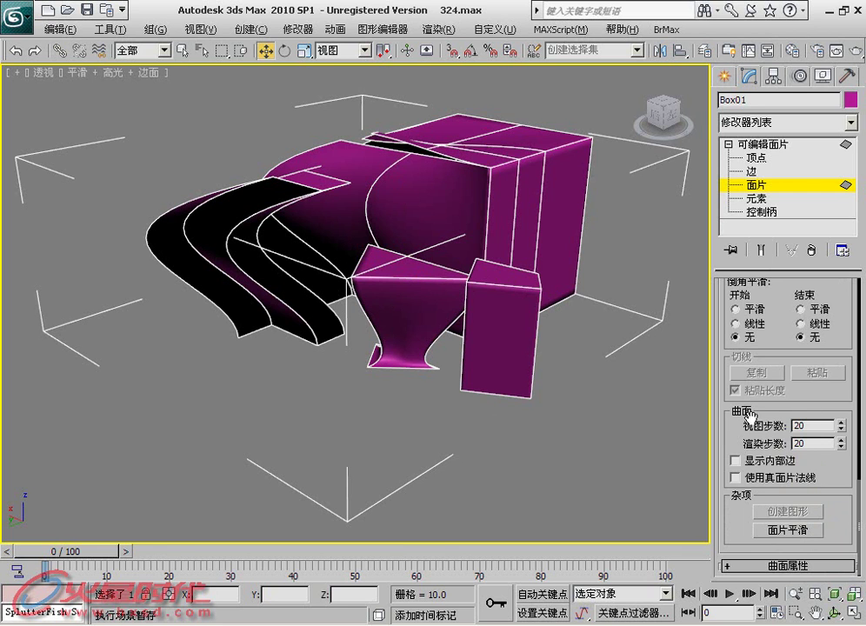
click(749, 171)
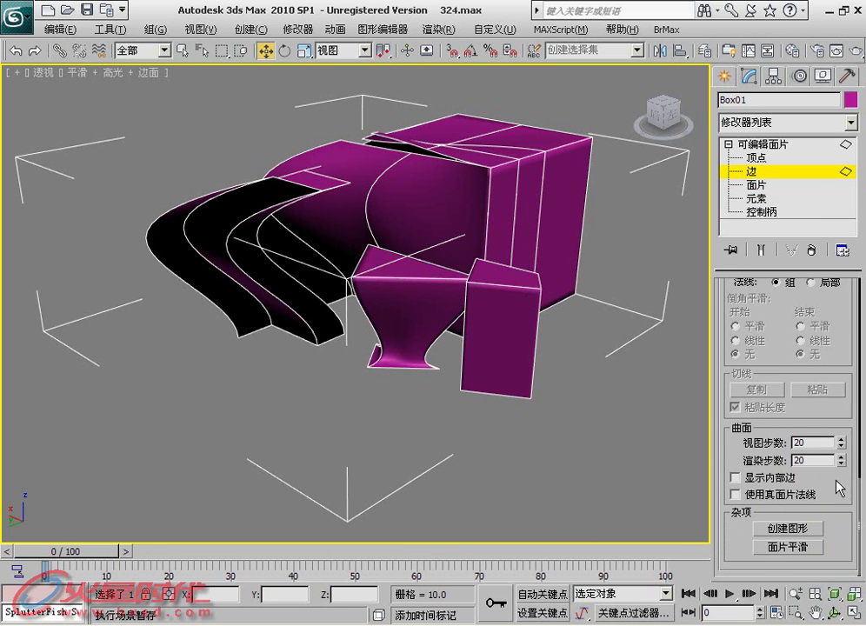
click(749, 184)
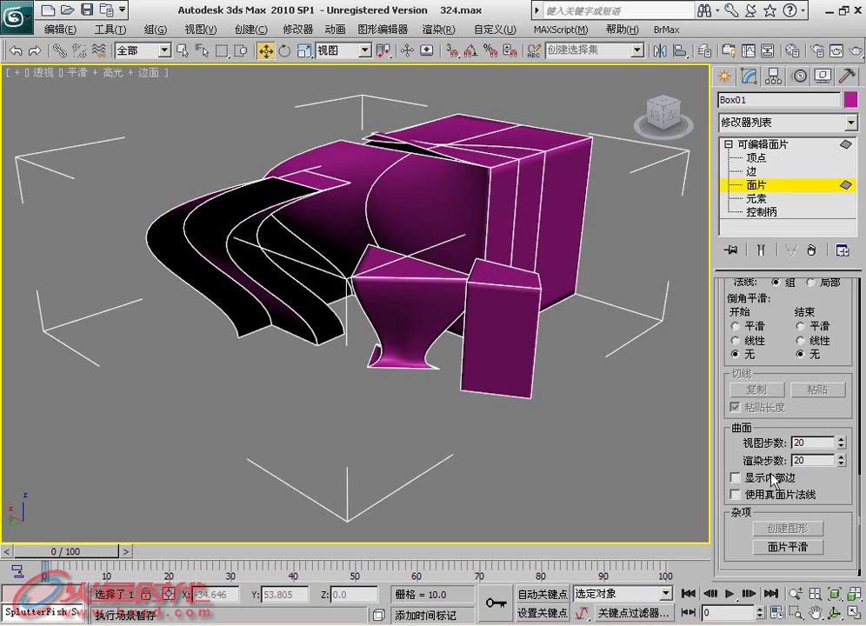
click(421, 328)
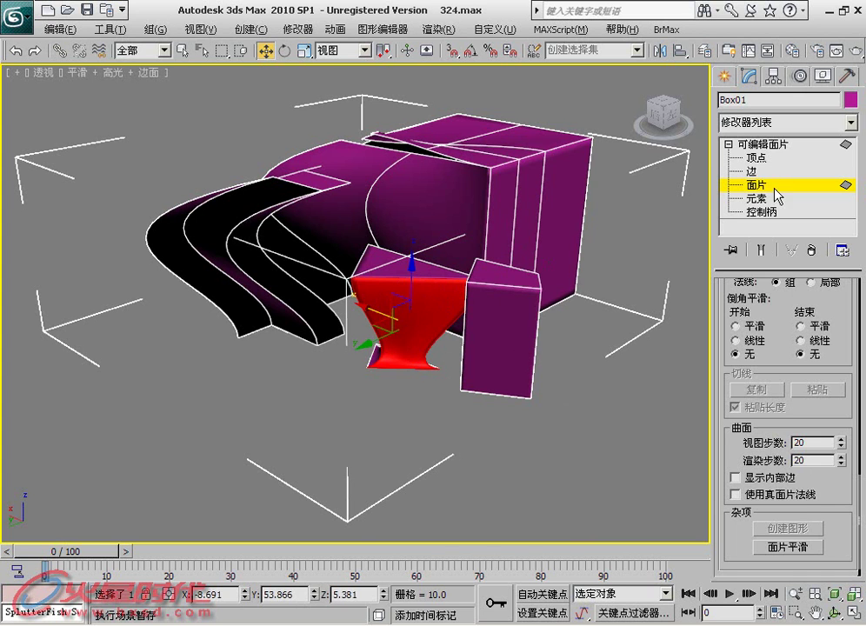
click(798, 547)
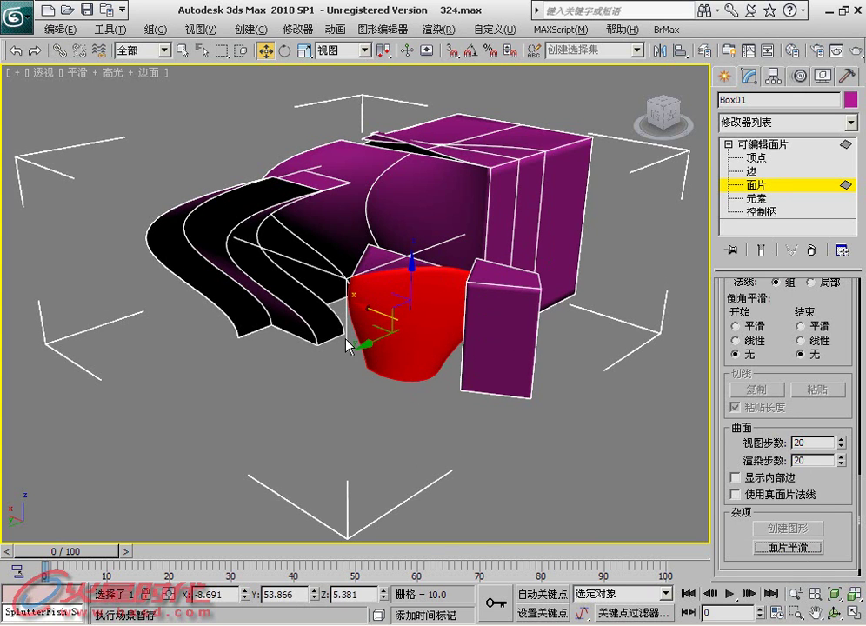
click(439, 379)
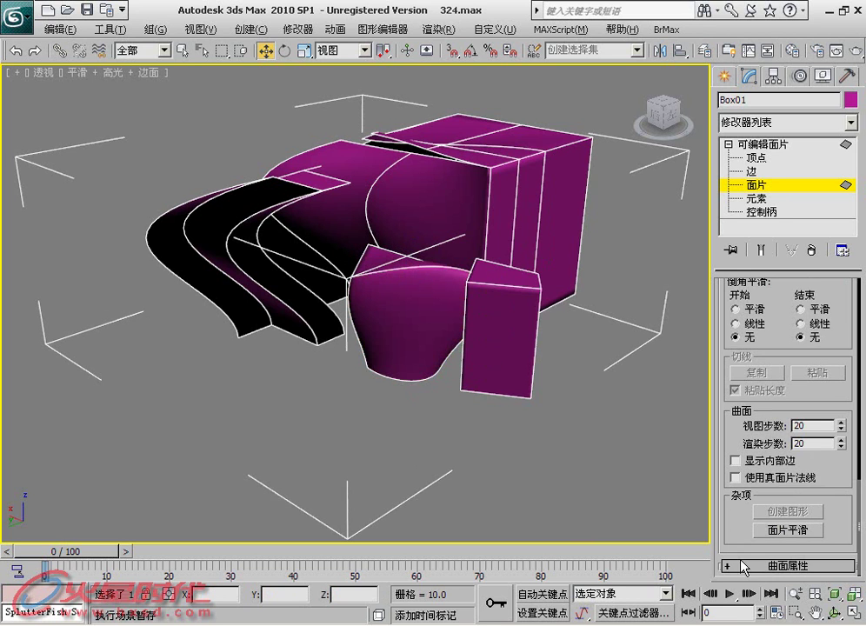
click(800, 563)
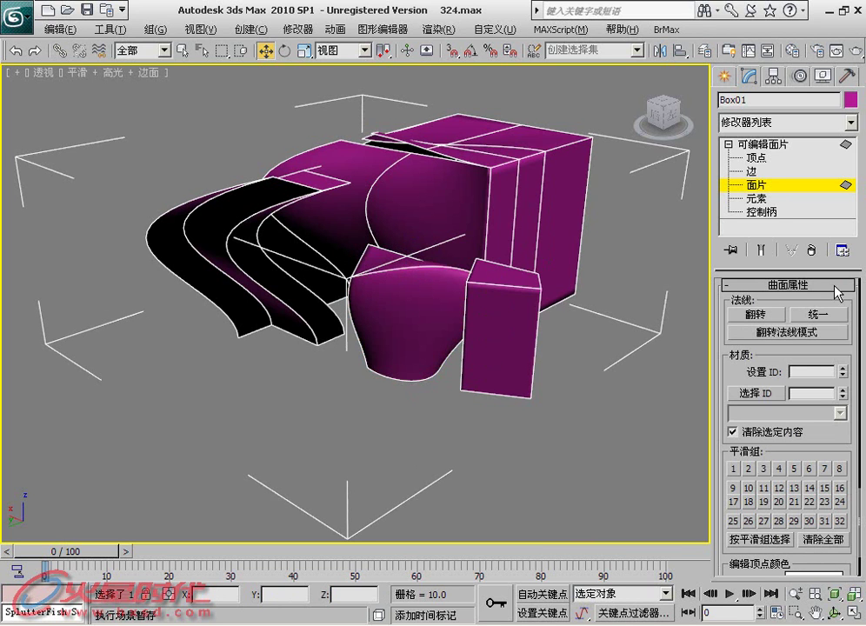
Flip the normal of the tall block's top patch
click(503, 276)
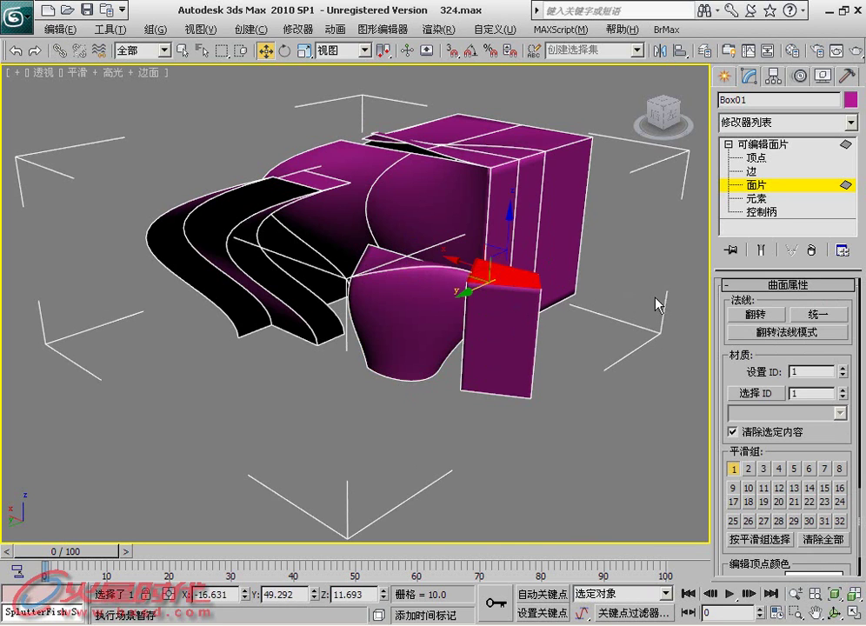
click(755, 314)
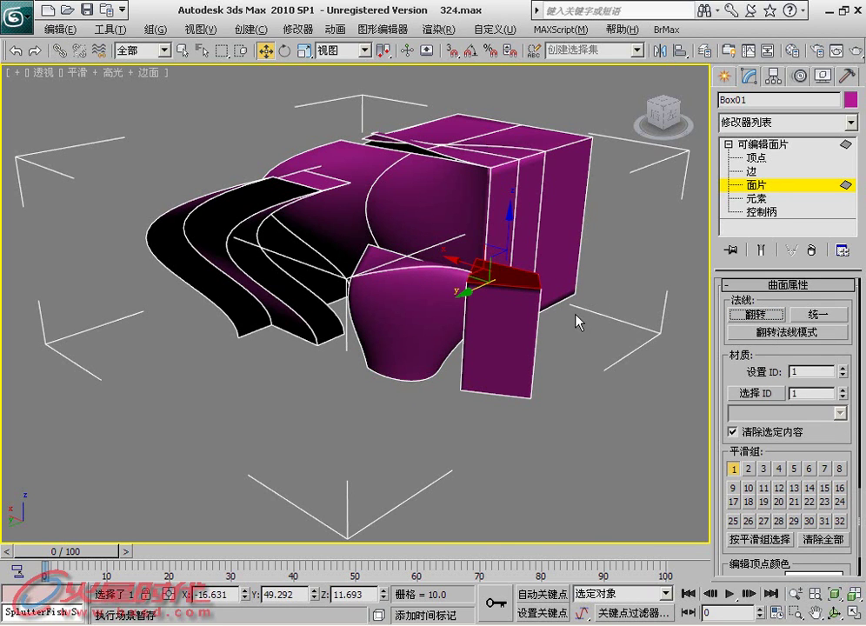
click(593, 335)
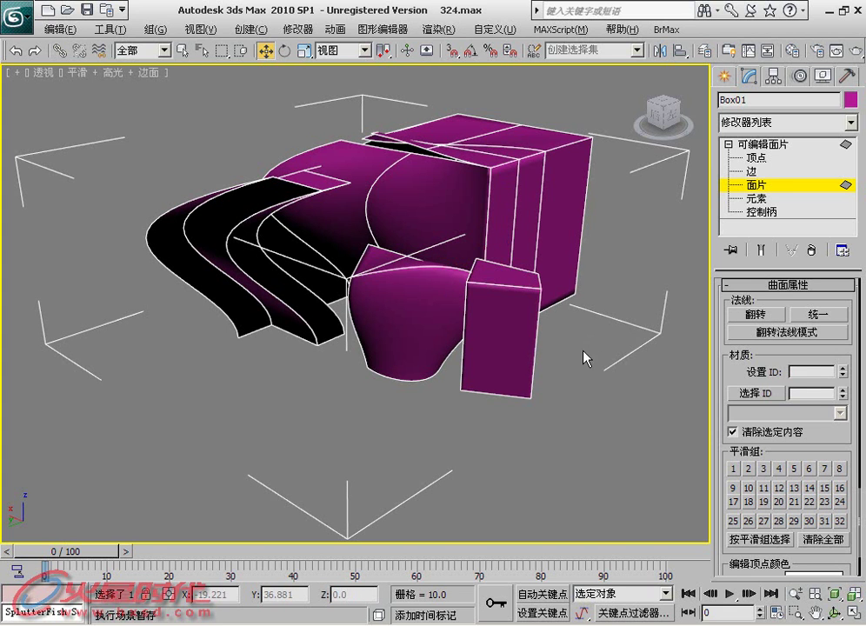
Select the curved left strip and unify its patch normals
click(313, 207)
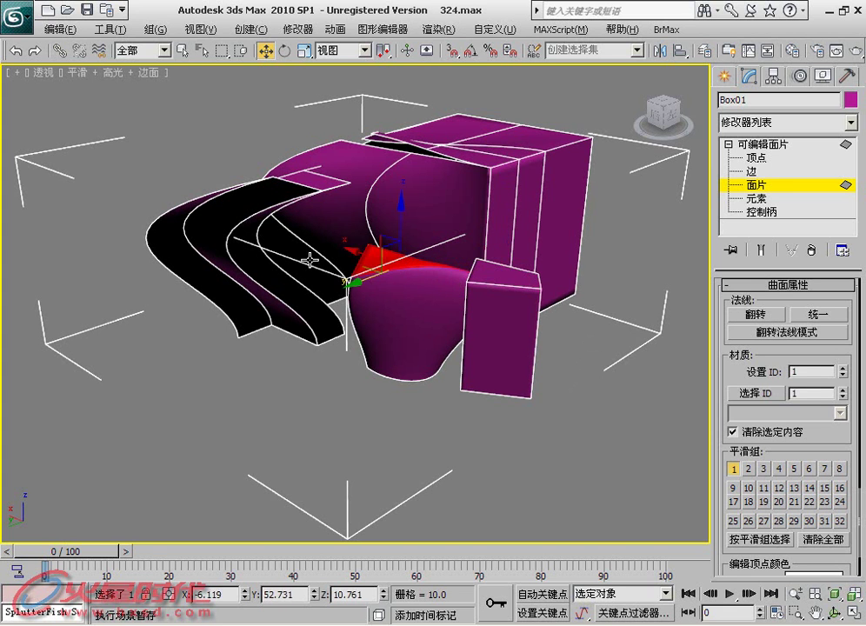
click(235, 215)
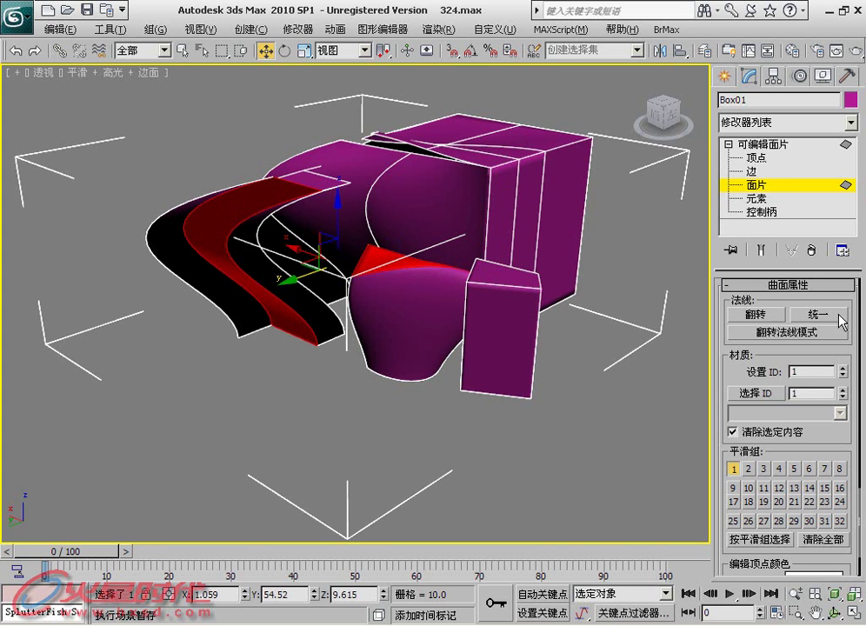
click(828, 317)
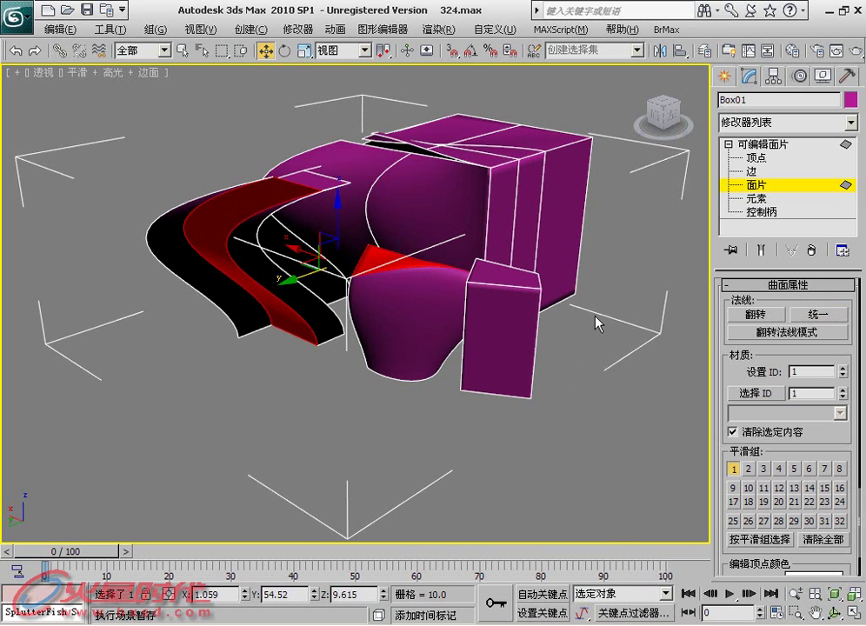
click(604, 335)
Flip one patch normal on the tall box with Flip Normal Mode, then select the curved front patch
click(752, 333)
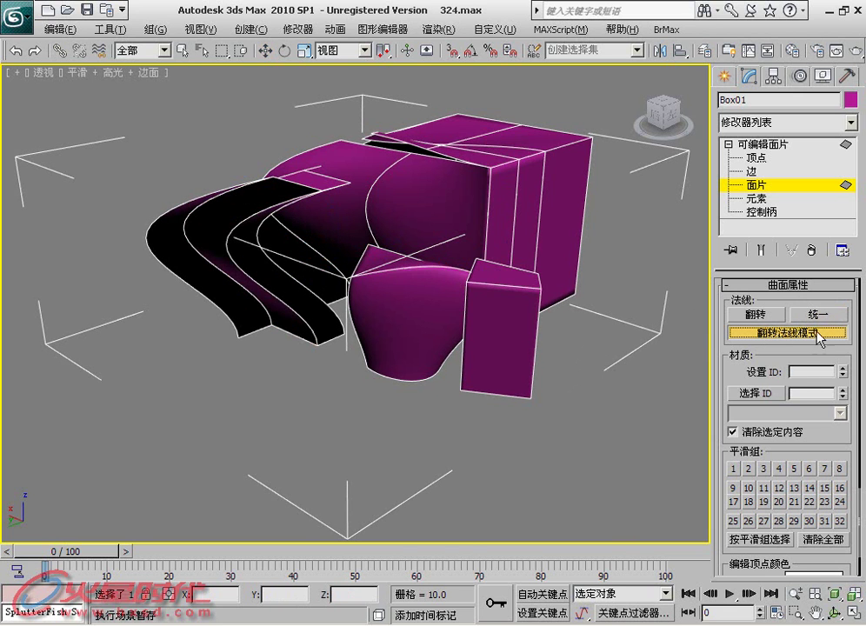
click(508, 250)
right_click(610, 261)
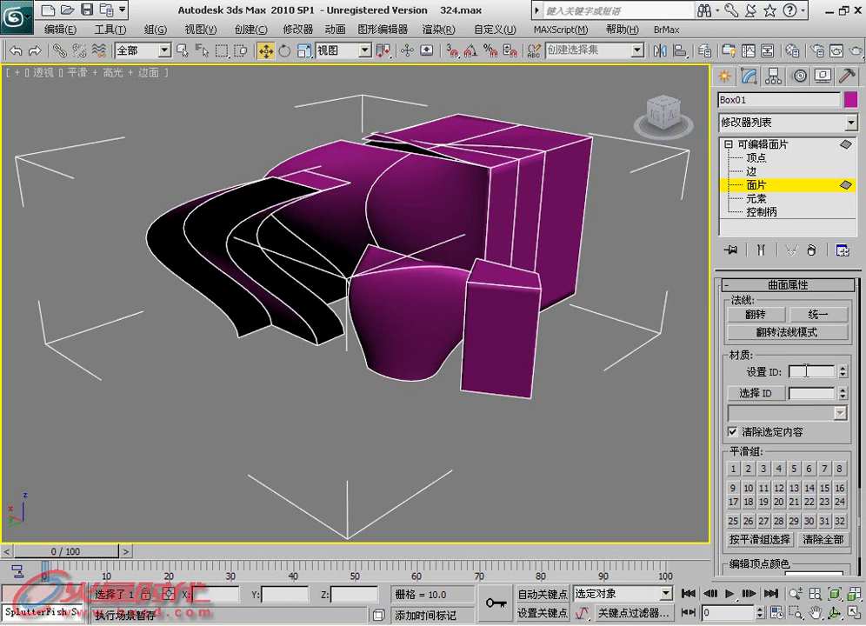
click(431, 295)
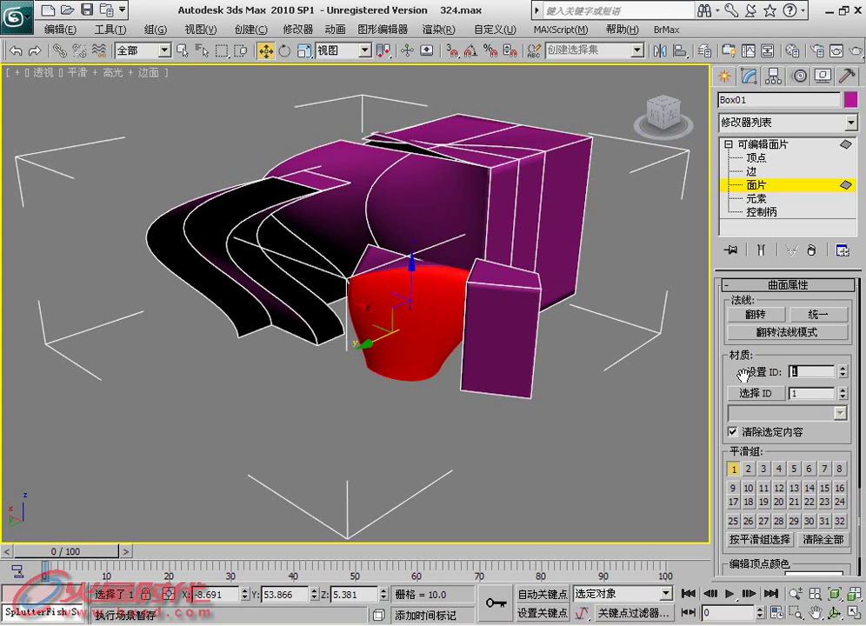
Change the material in the Material Editor from Standard to Multi/Sub-Object
click(792, 50)
click(278, 301)
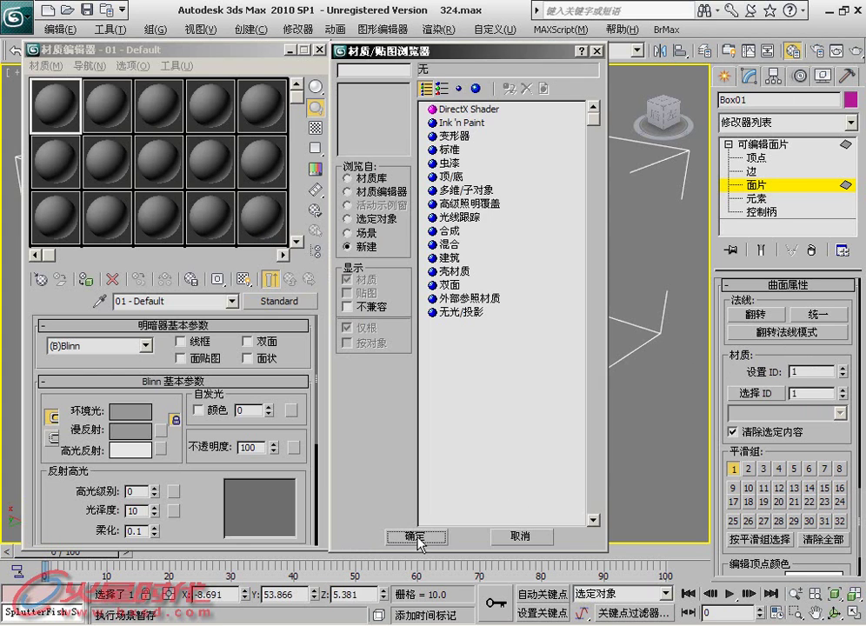
click(447, 190)
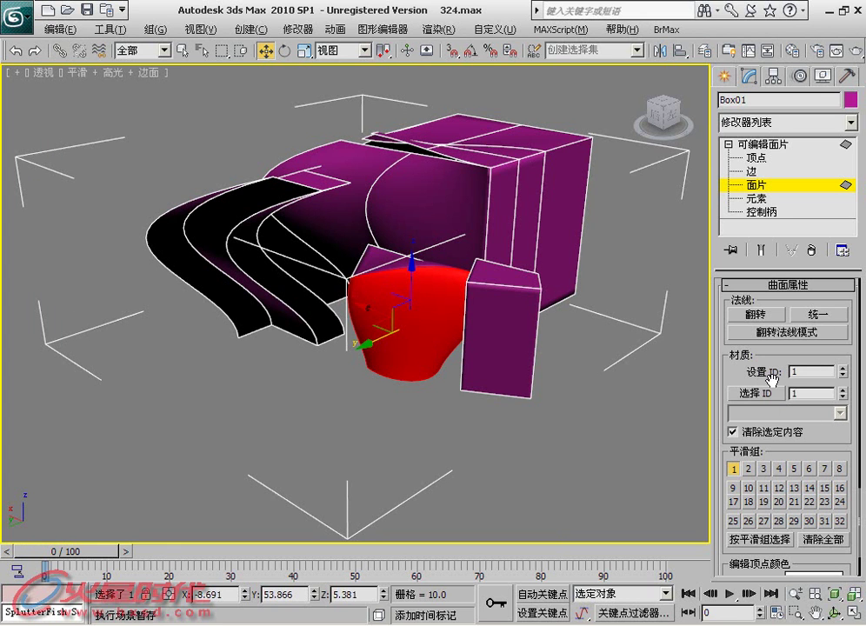
Give the box's side face and curved top face material ID 2, then check them with Select ID 2
ctrl+click(497, 219)
ctrl+click(360, 167)
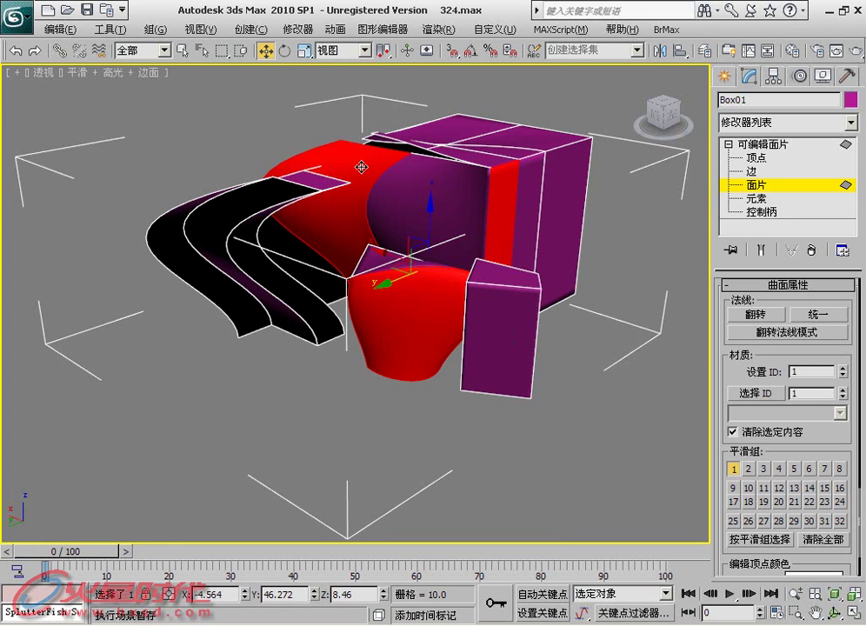
double_click(800, 371)
text(2)
key(Return)
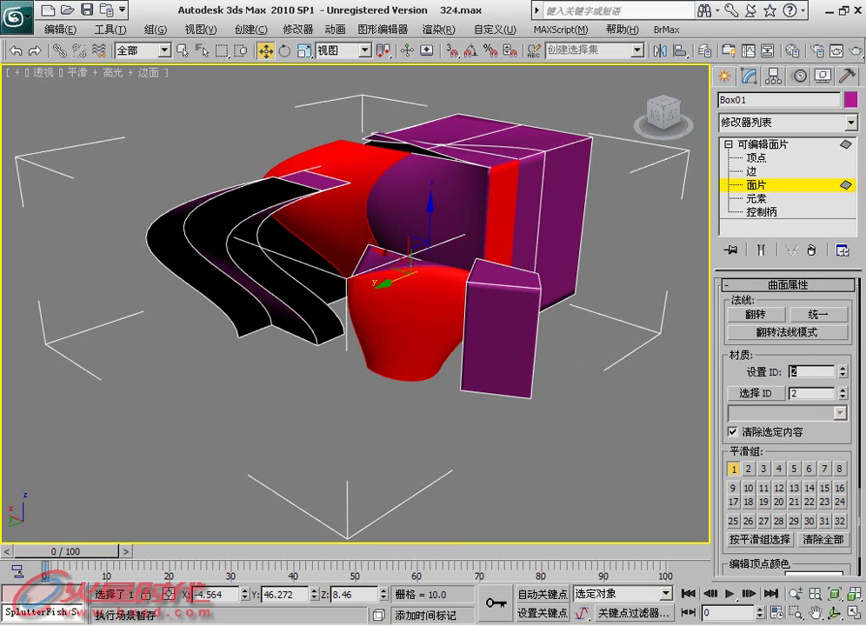
click(557, 421)
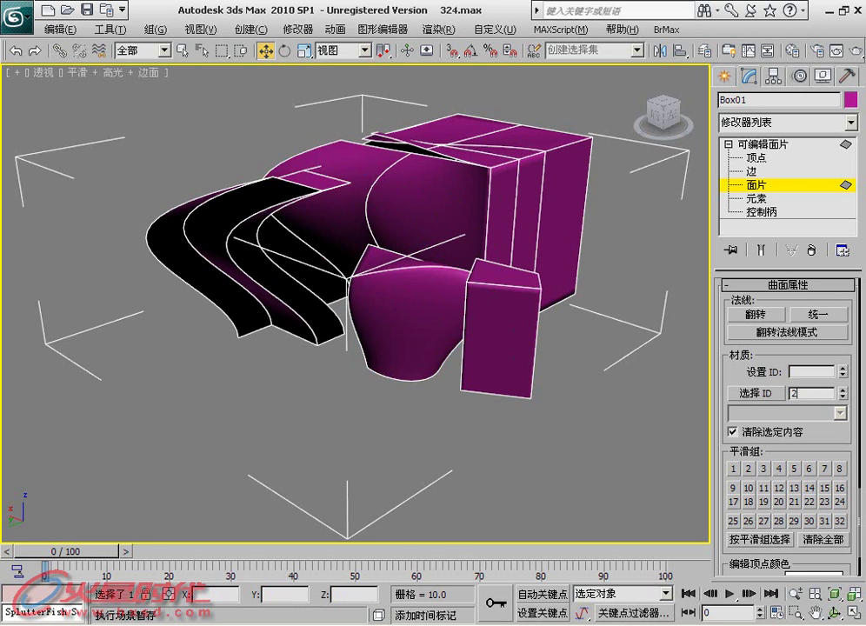
click(759, 392)
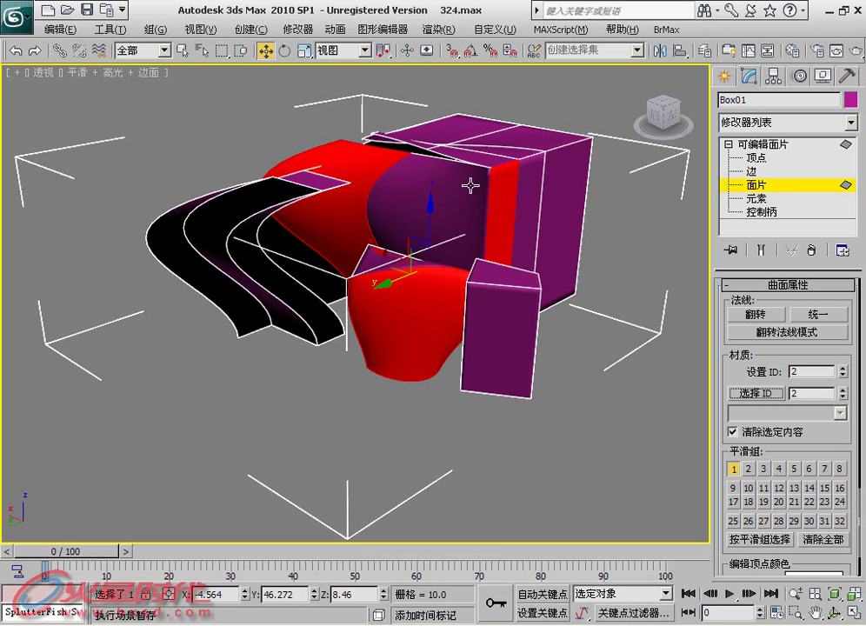
click(581, 300)
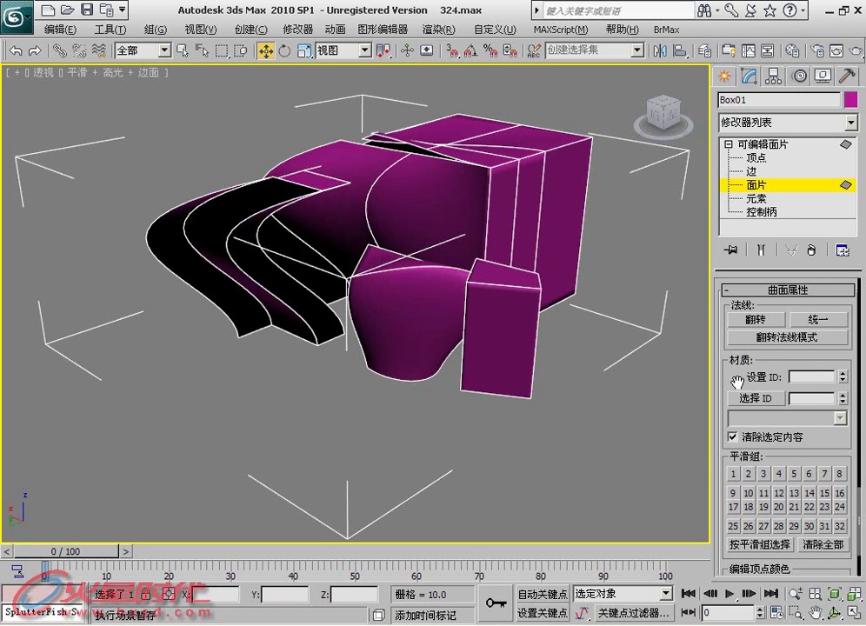
Remove the curved face beside the tall box from smoothing group 1
drag(734, 381, 734, 300)
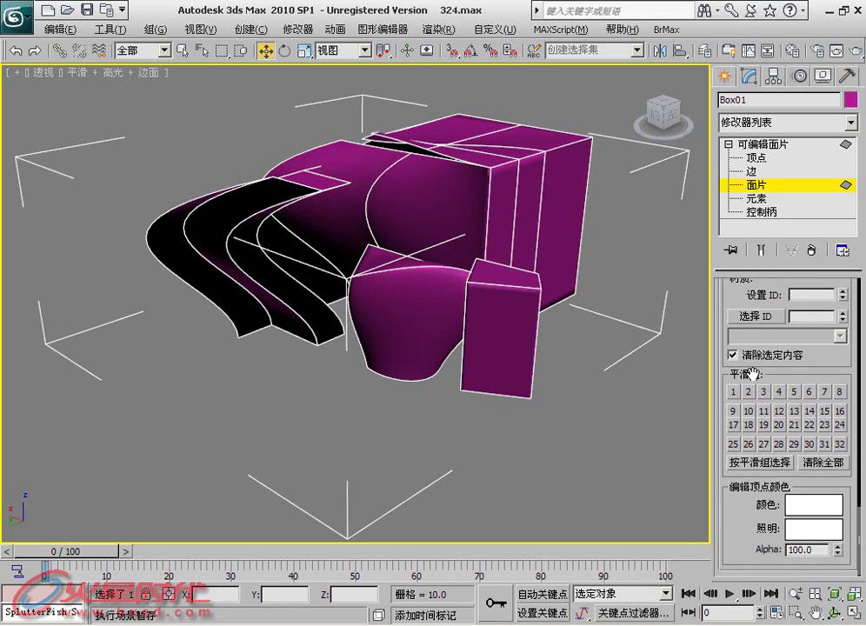
click(454, 227)
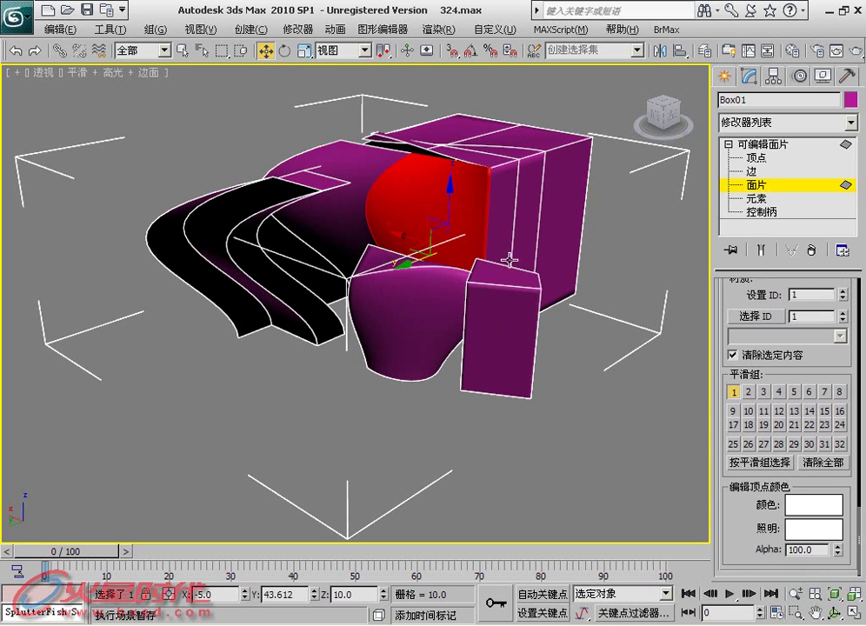
click(733, 392)
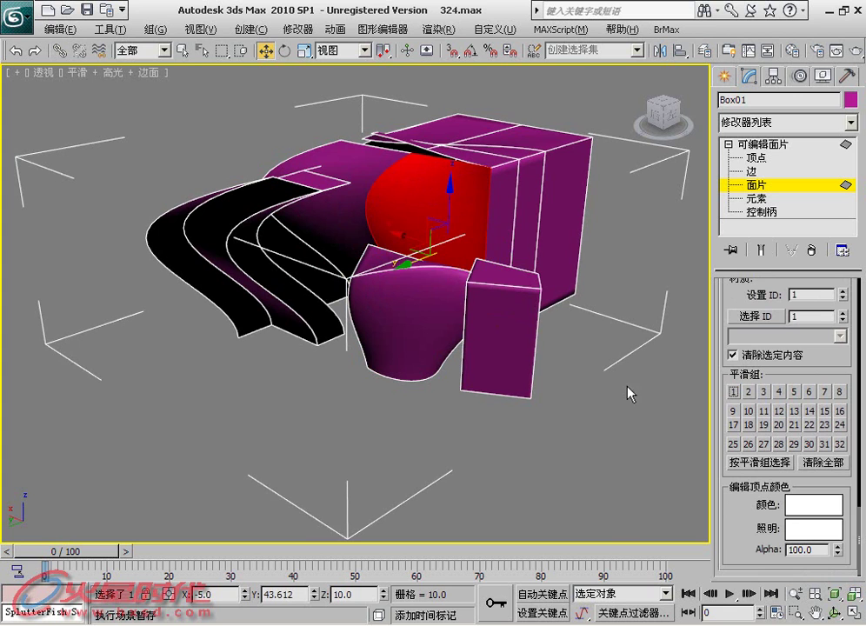
click(572, 375)
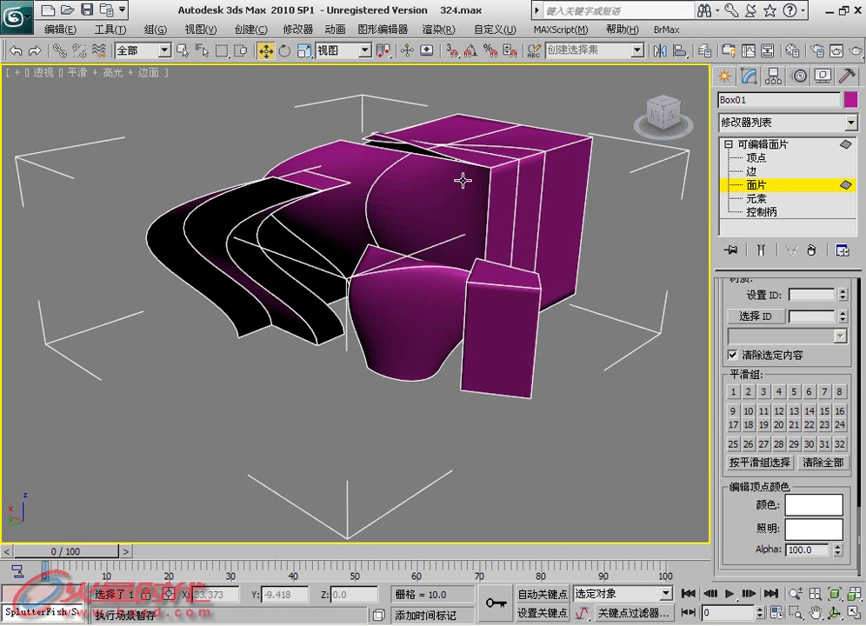
click(428, 212)
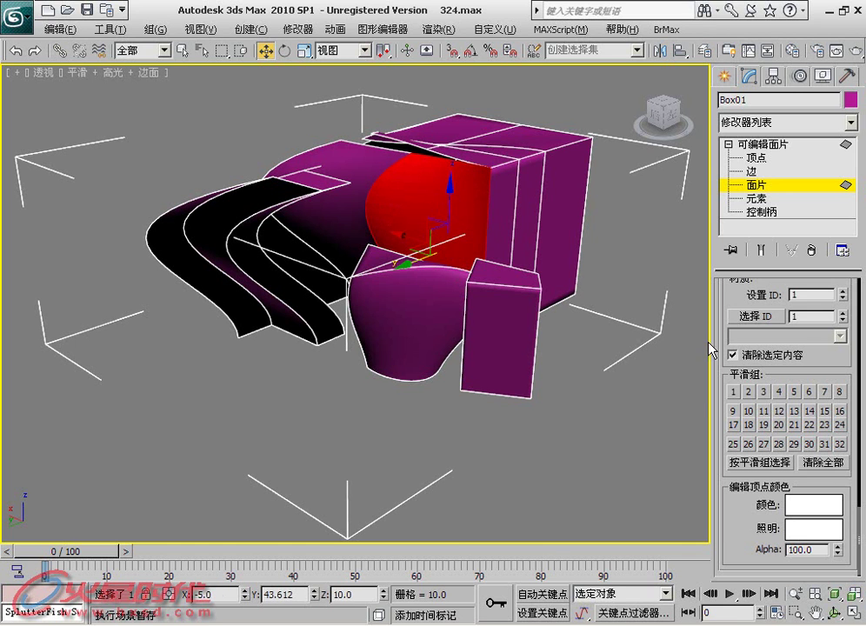
click(619, 412)
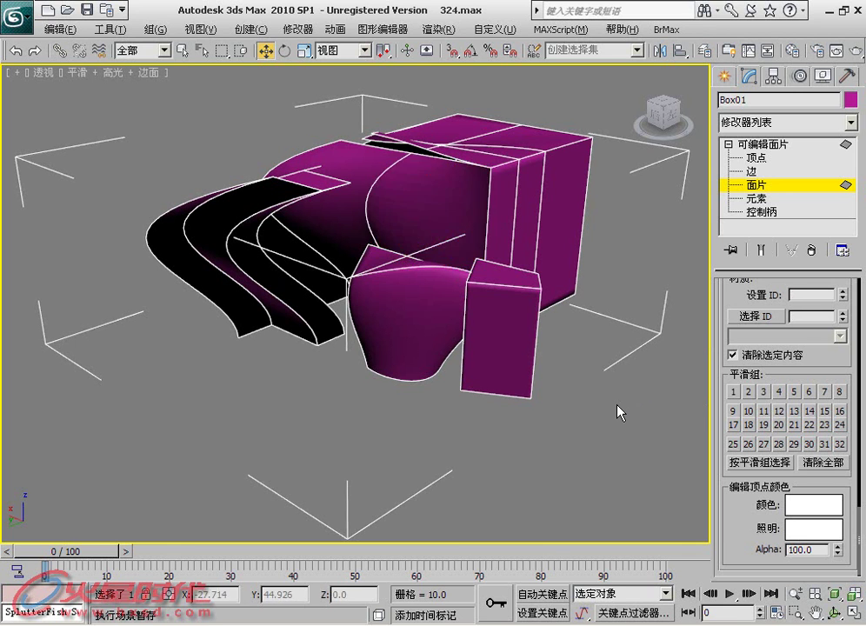
Verify with Select By SG that selecting group 1 excludes the curved face
click(776, 461)
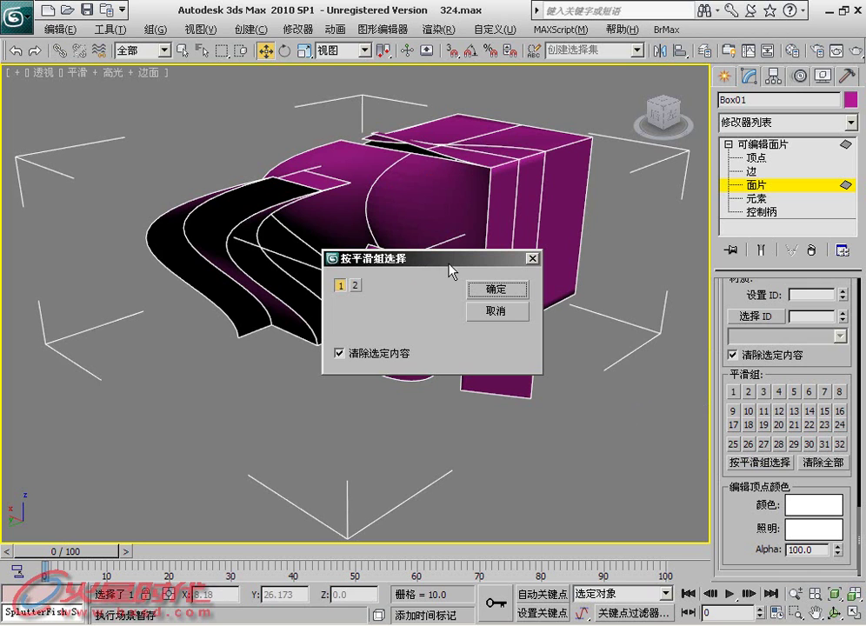
click(340, 285)
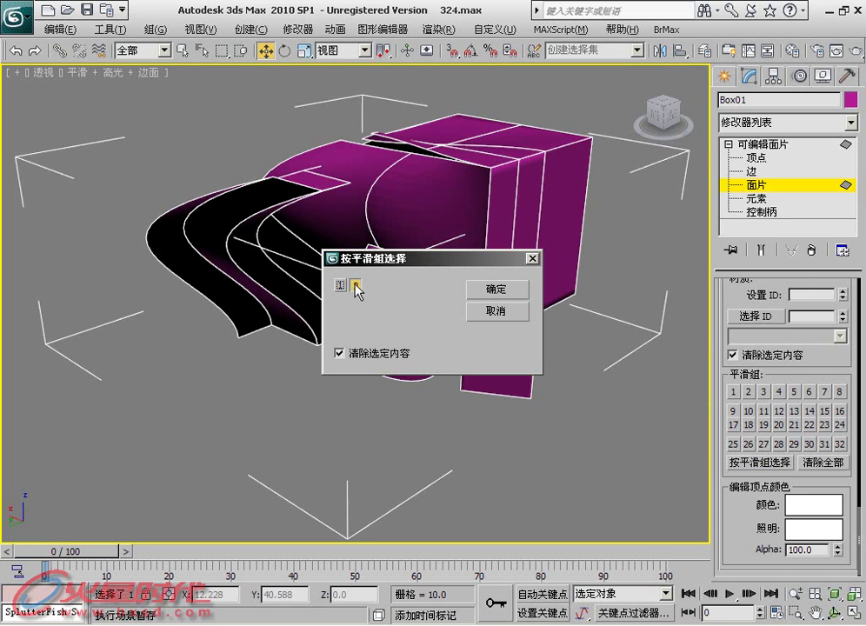
click(339, 285)
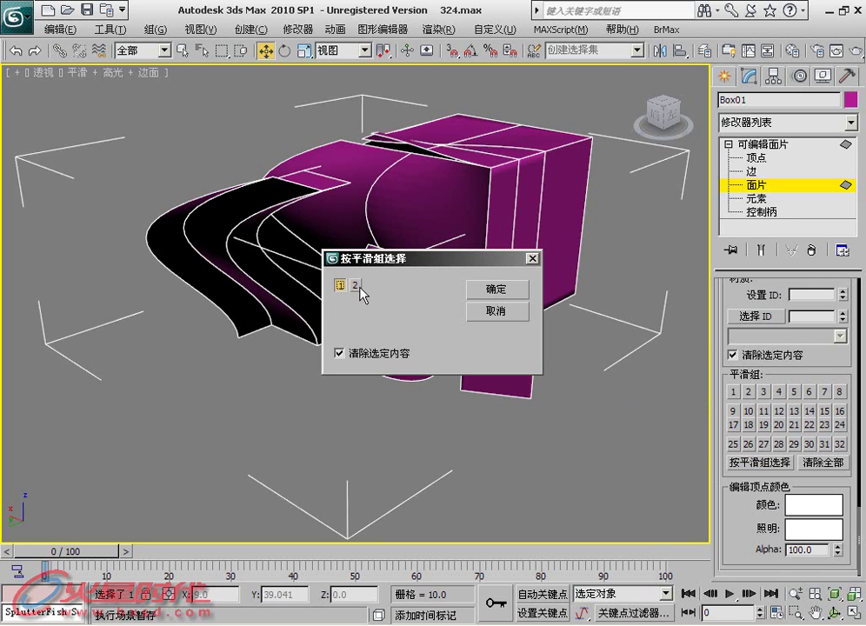
click(508, 291)
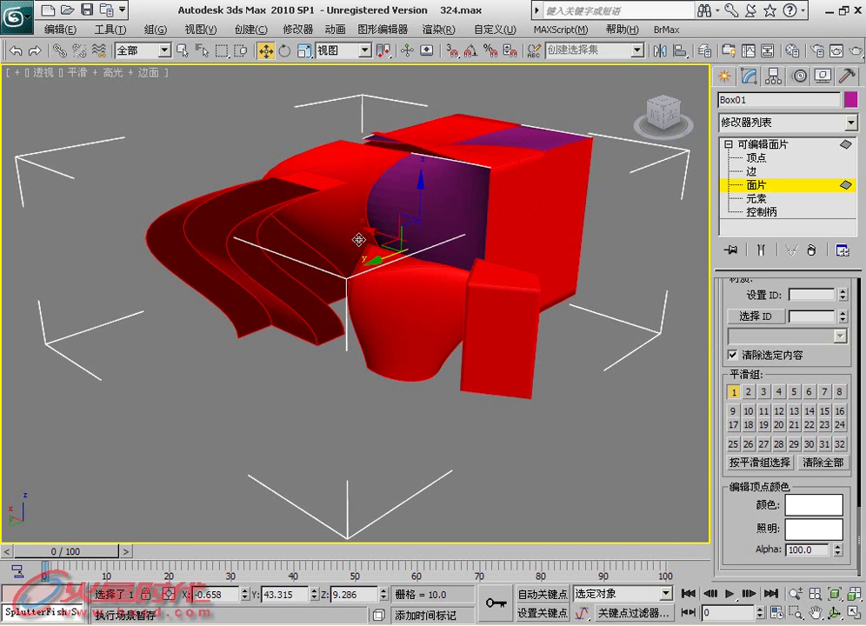
click(553, 350)
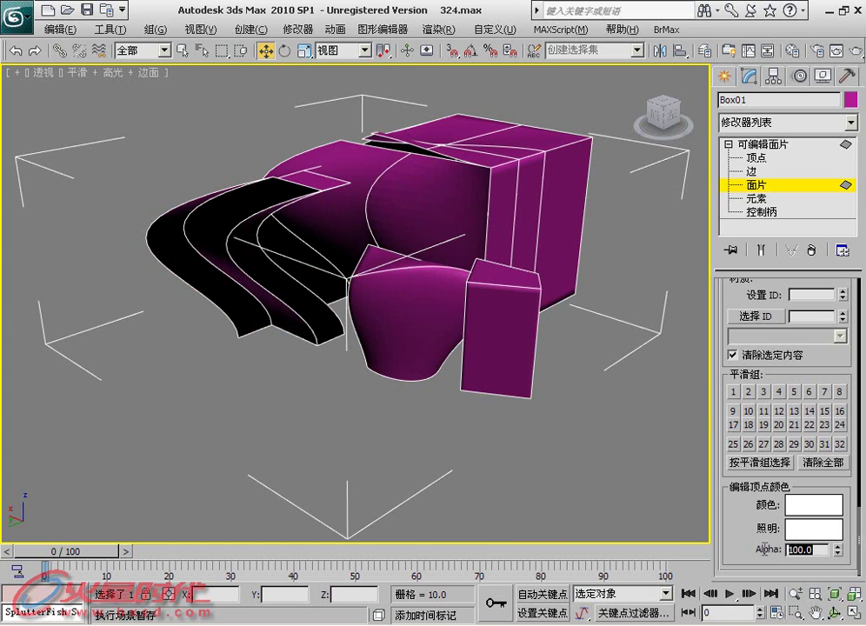
Enter Vertex level and bring the vertex color Surface Properties rollout into view
click(757, 157)
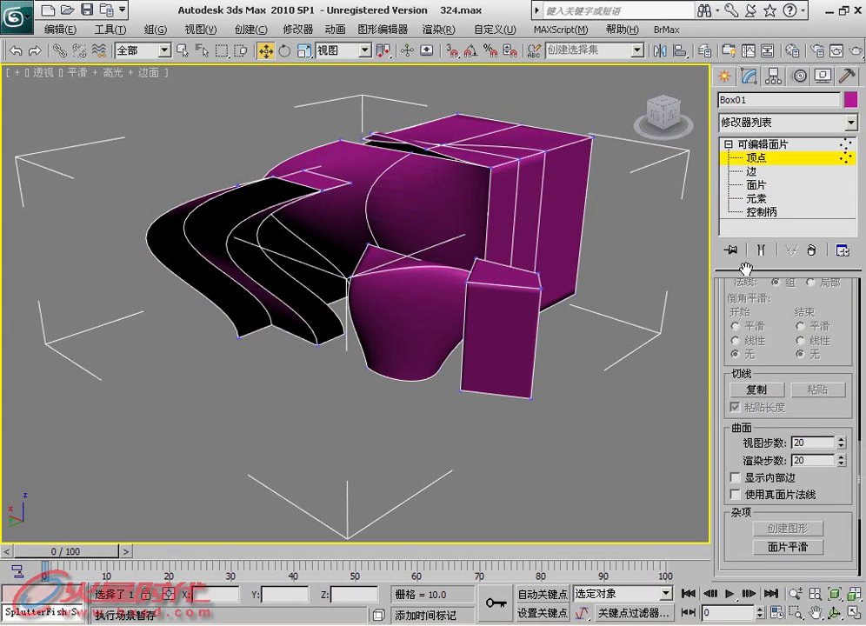
scroll(741, 486, down, 5)
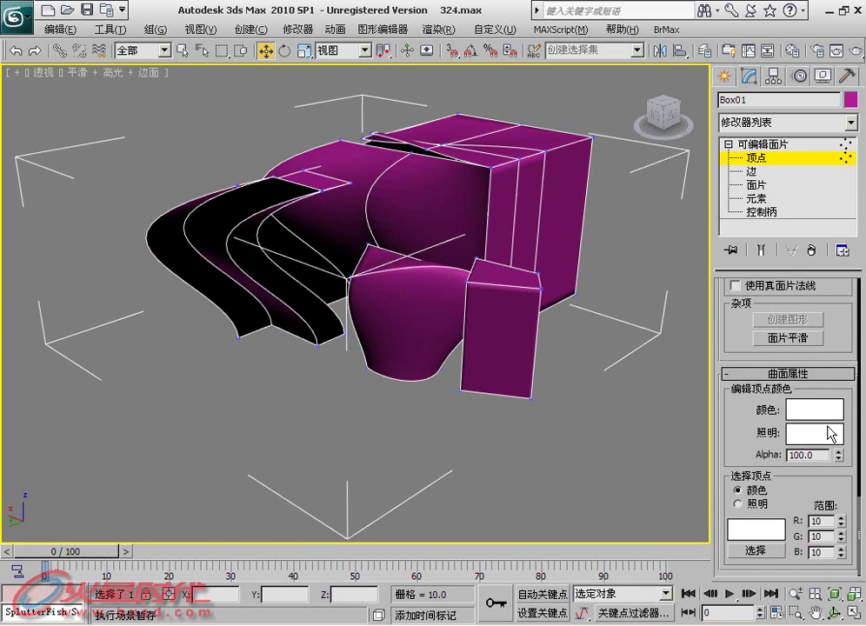